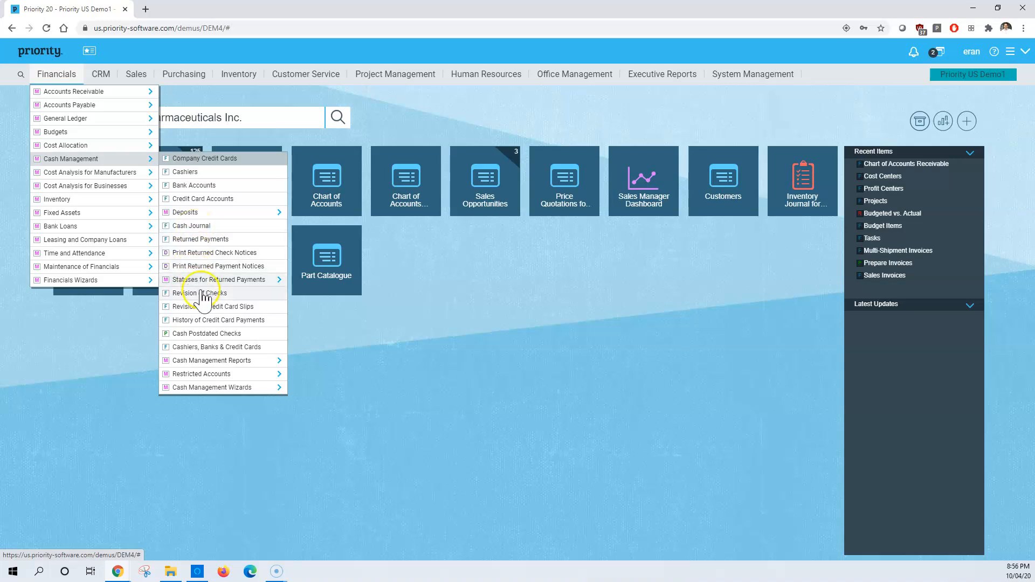
{"action": "left_click", "coordinate": [203, 367]}
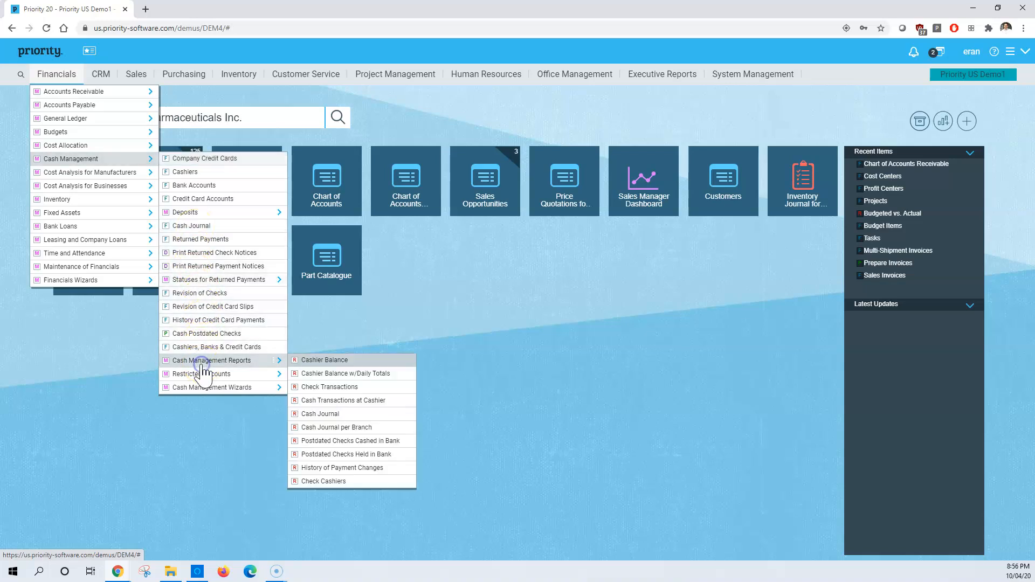
{"action": "left_click", "coordinate": [193, 432]}
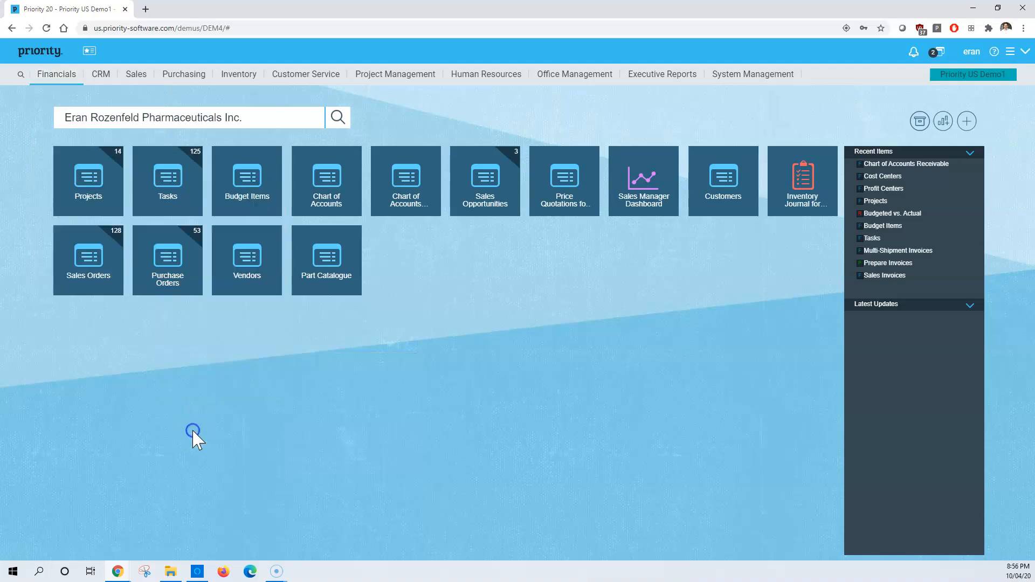
Step: Open the Chart of Accounts and retrieve all accounts
{"action": "left_click", "coordinate": [310, 187]}
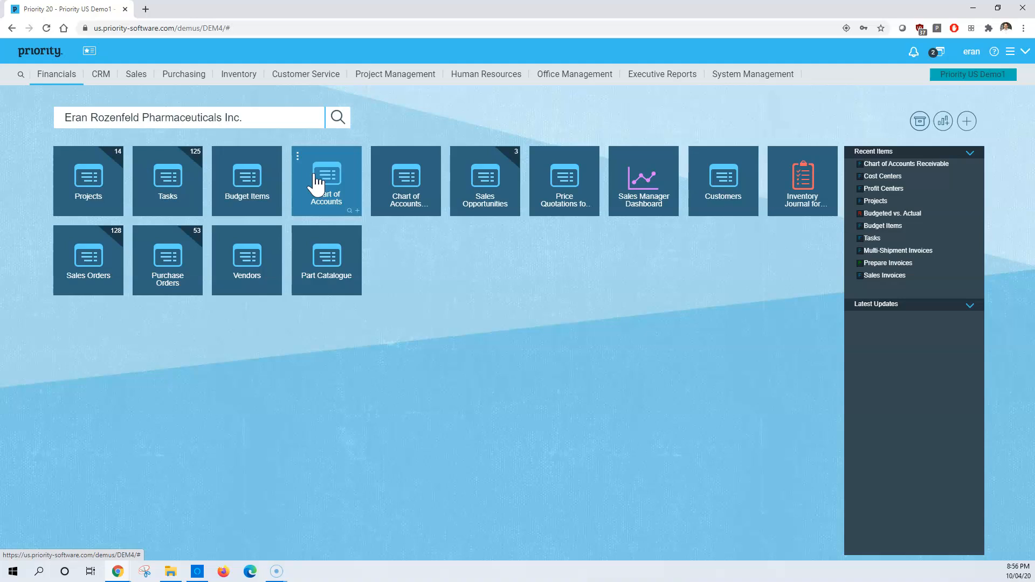
{"action": "left_click", "coordinate": [314, 175]}
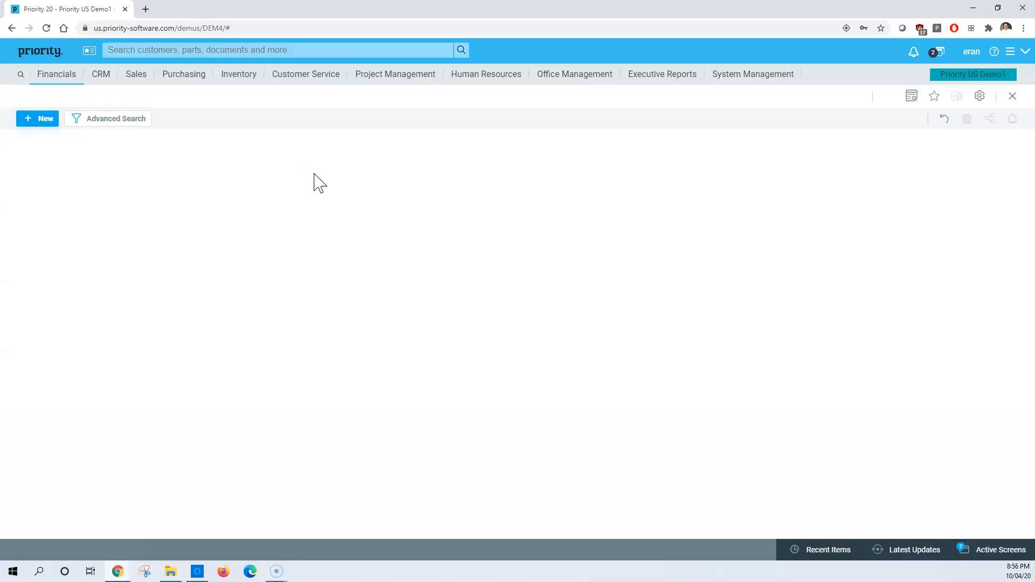
{"action": "left_click", "coordinate": [398, 184]}
{"action": "left_click", "coordinate": [239, 236]}
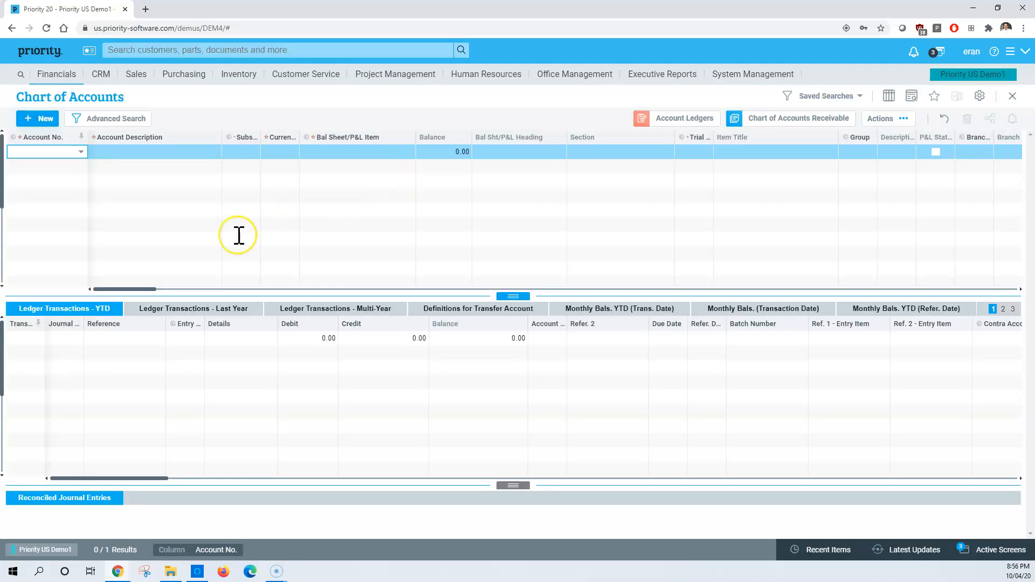
{"action": "key", "text": "F11"}
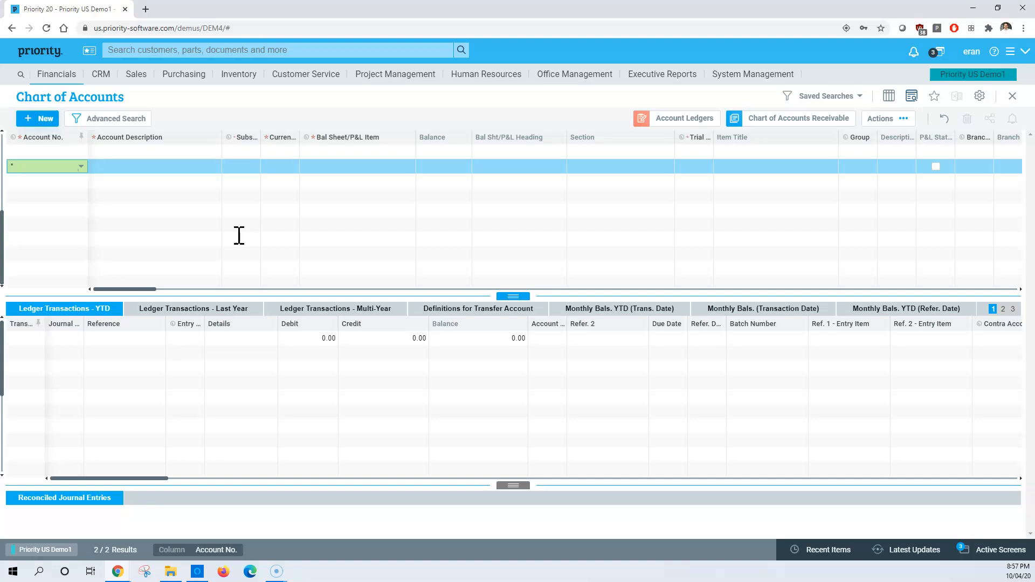
{"action": "key", "text": "Return"}
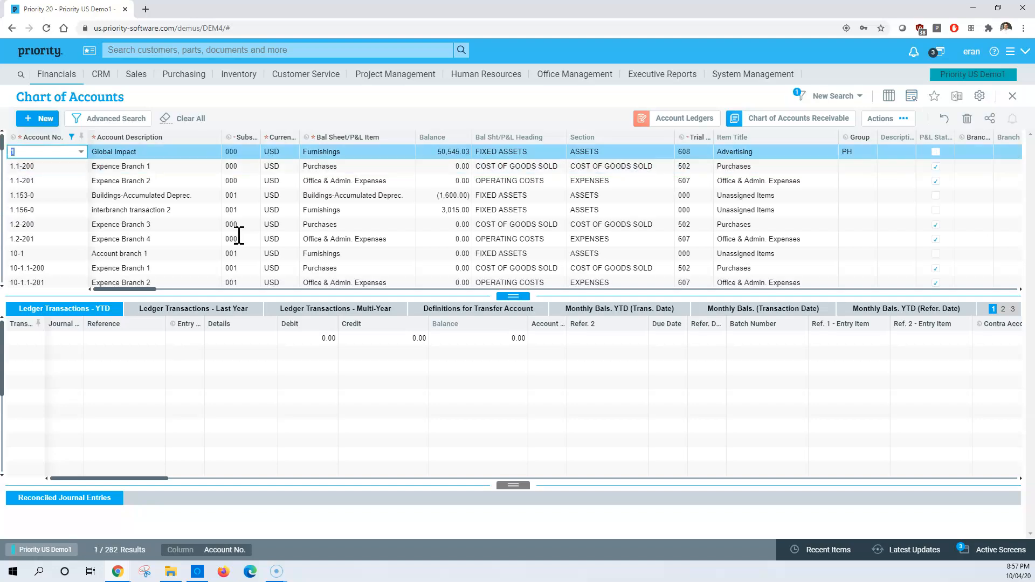
Step: View the transfer account definitions of the first Expence Branch 1 account
{"action": "key", "text": "Down"}
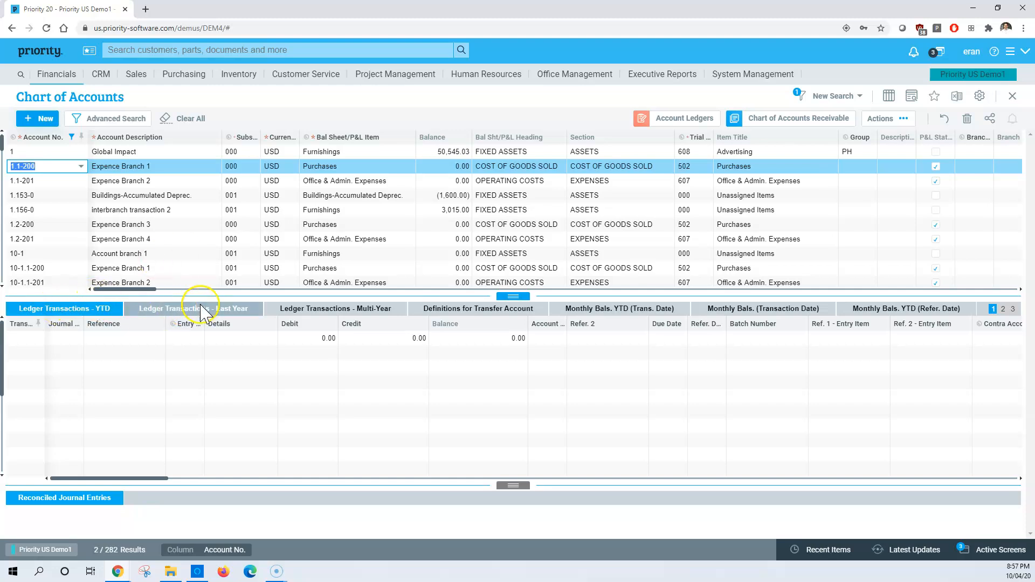
{"action": "left_click", "coordinate": [495, 315]}
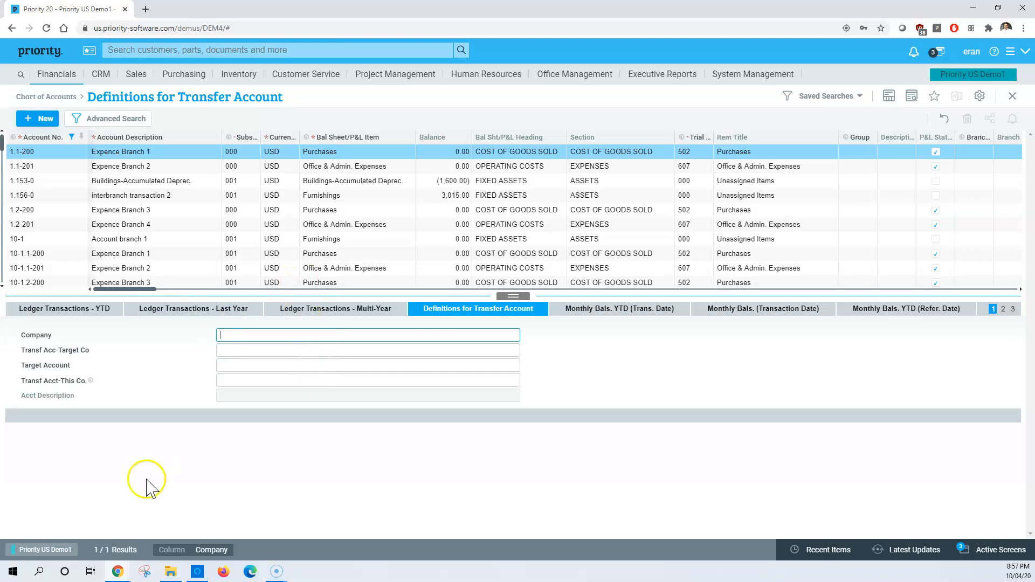
{"action": "left_click", "coordinate": [21, 552]}
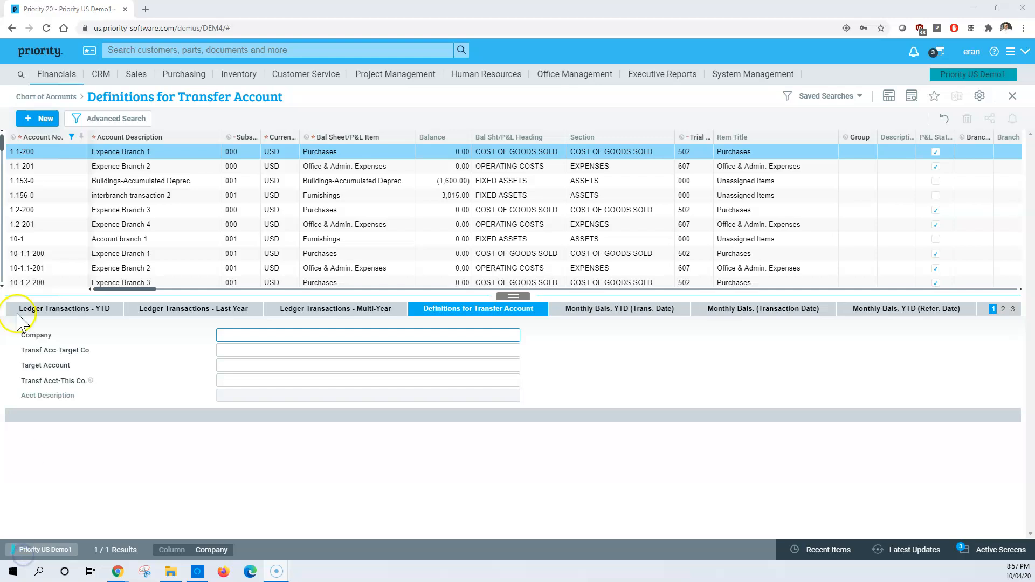
Step: Return to the home page and look through the balance sheet reports among the General Ledger financial statements
{"action": "left_click", "coordinate": [33, 50]}
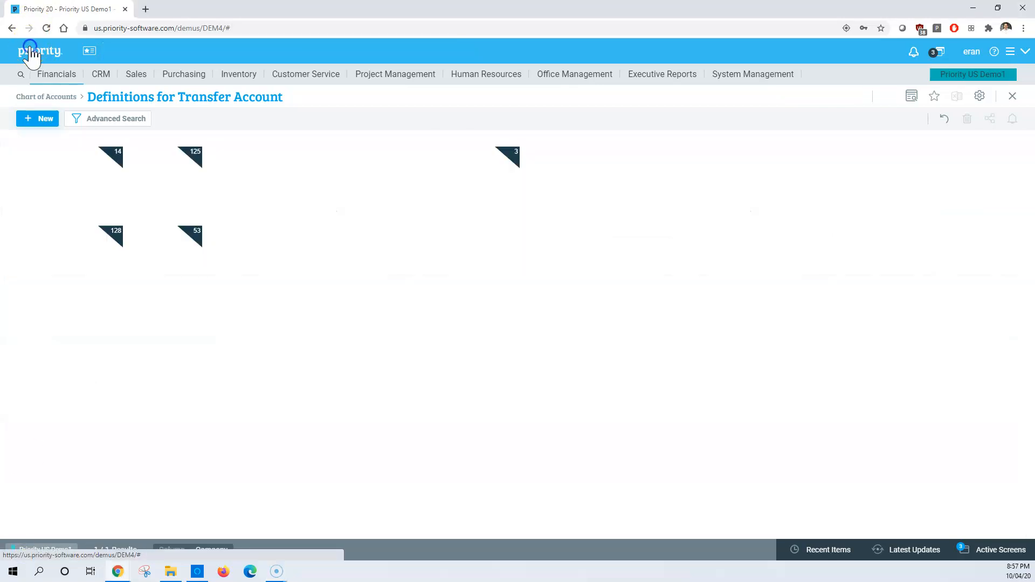
{"action": "left_click", "coordinate": [54, 81]}
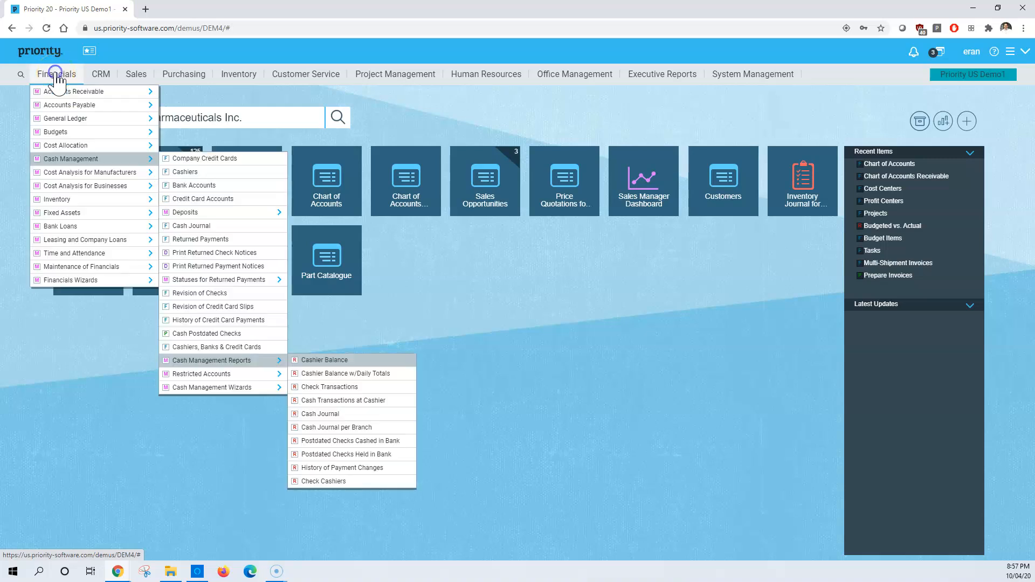
{"action": "left_click", "coordinate": [194, 229]}
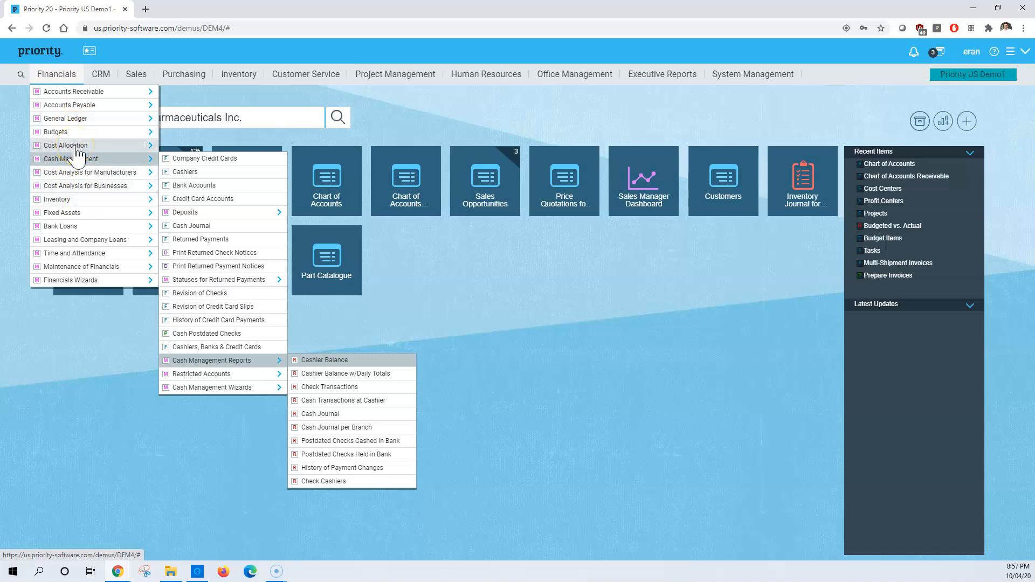
{"action": "left_click", "coordinate": [77, 119]}
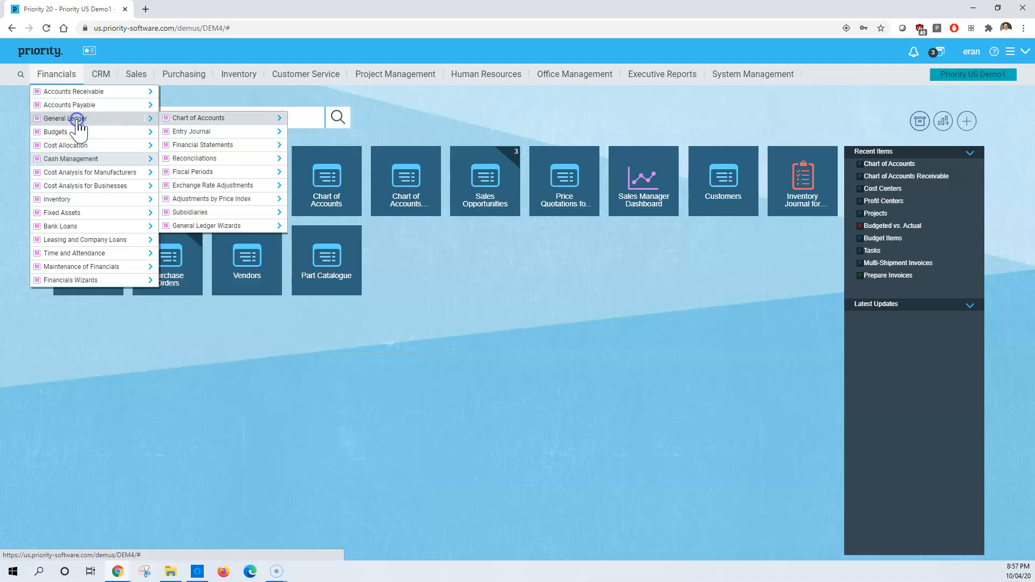
{"action": "left_click", "coordinate": [207, 145]}
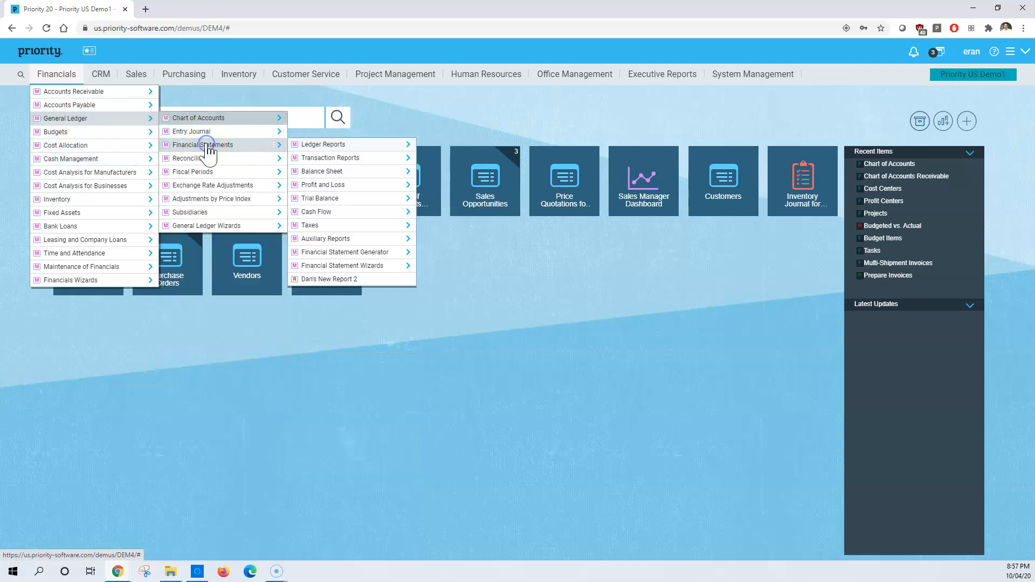
{"action": "left_click", "coordinate": [335, 172]}
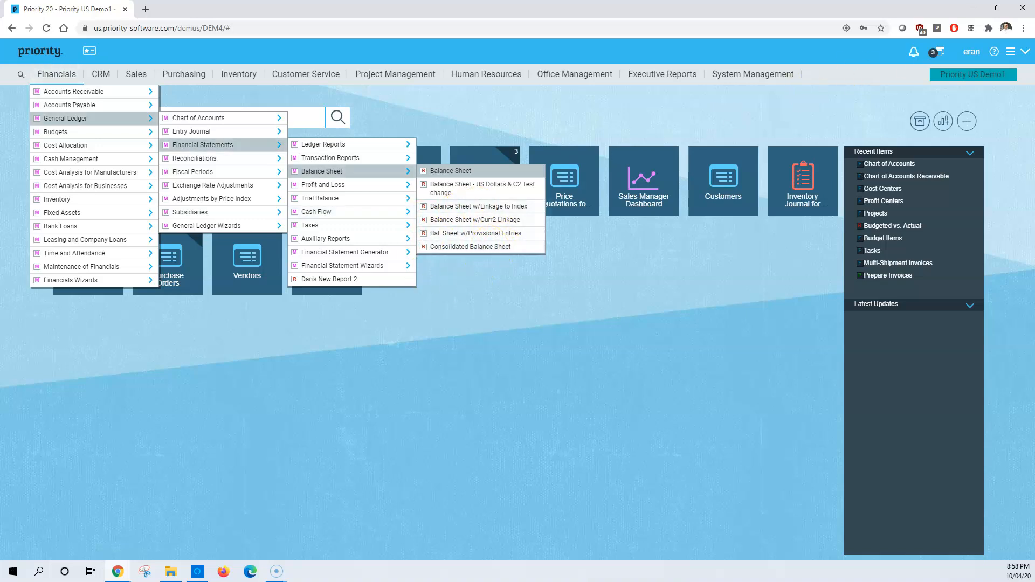
Step: Bring up the Select Company dialog to view the current company, and close it without switching
{"action": "left_click", "coordinate": [1011, 53]}
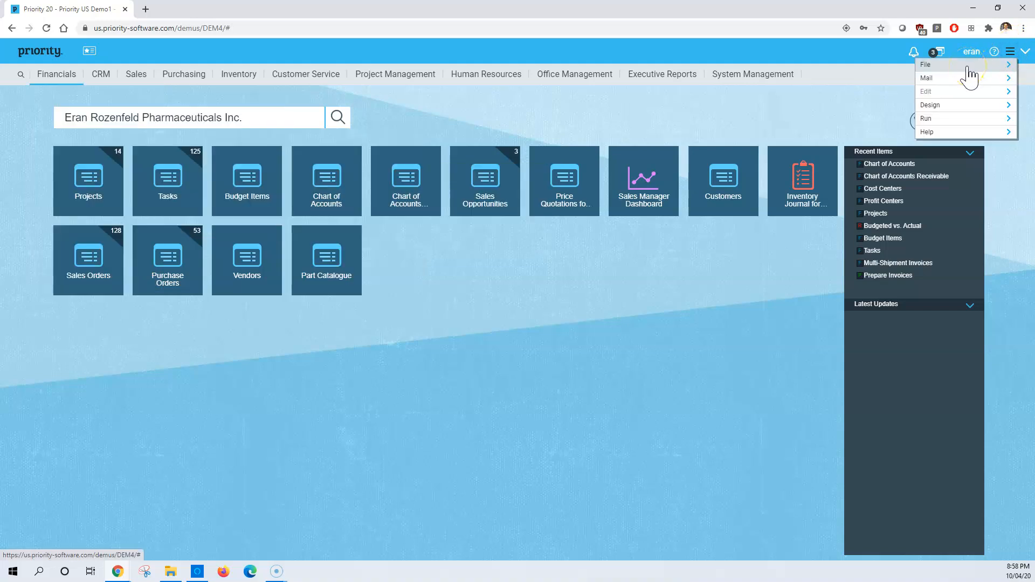
{"action": "left_click", "coordinate": [955, 106]}
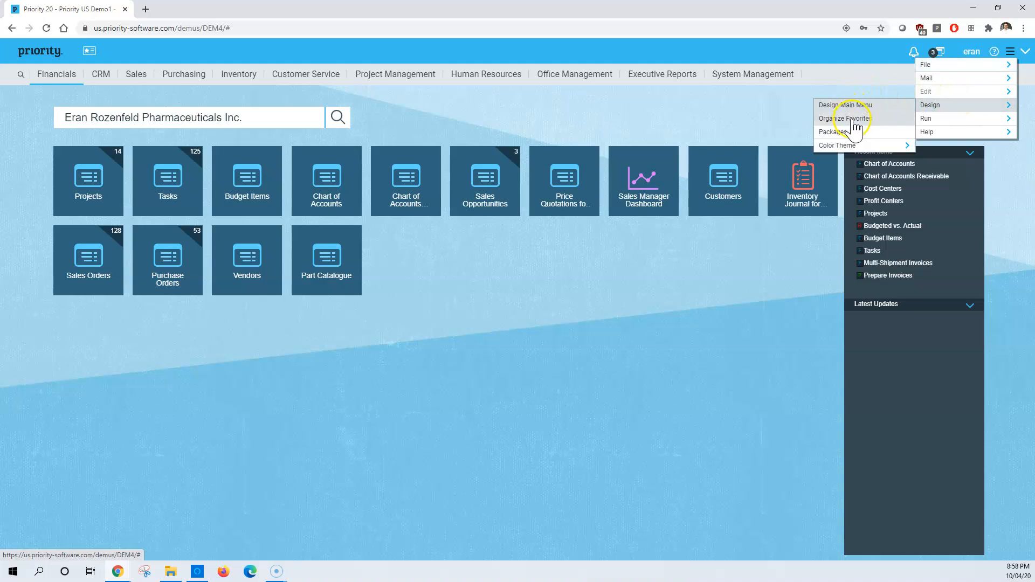
{"action": "left_click", "coordinate": [952, 71]}
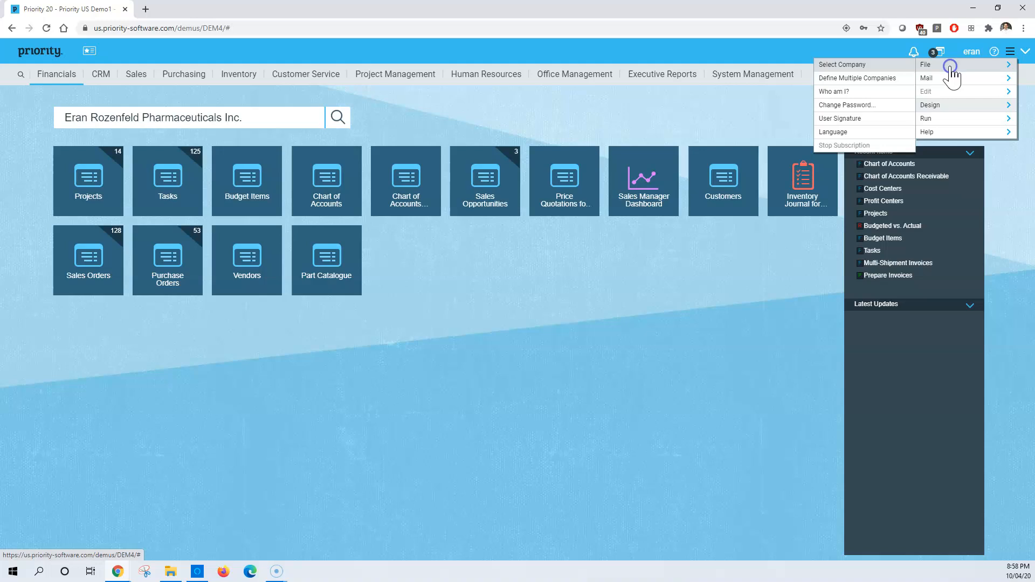
{"action": "left_click", "coordinate": [847, 66]}
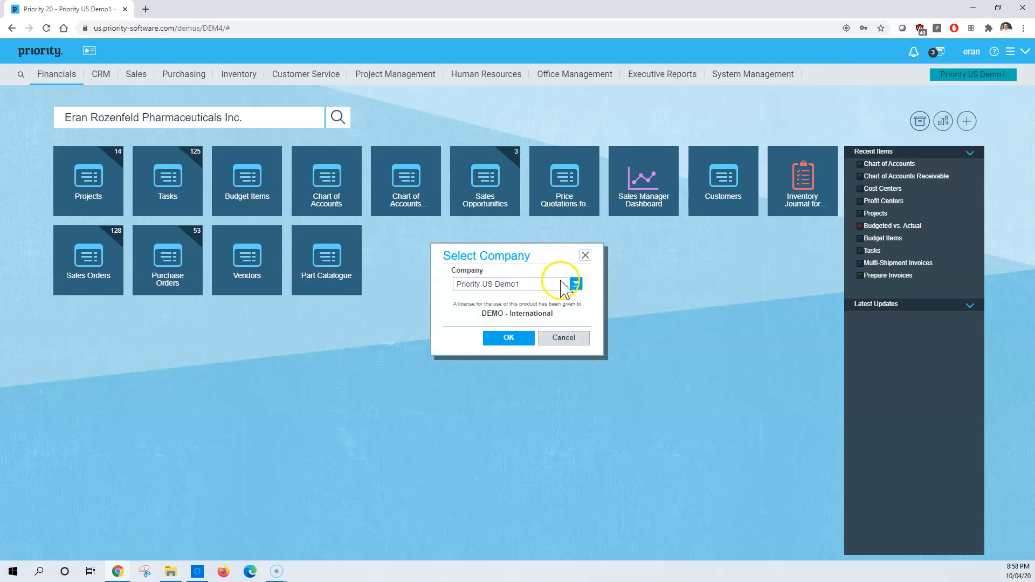
{"action": "left_click", "coordinate": [585, 255]}
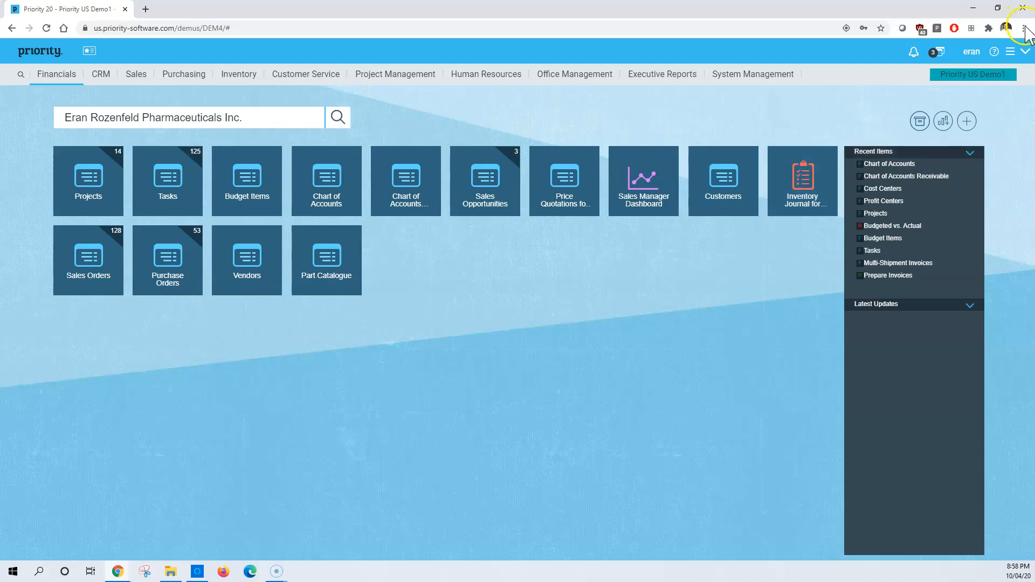
Step: Examine the list of companies in the Define Multiple Companies dialog and leave it without making a selection
{"action": "left_click", "coordinate": [1011, 51]}
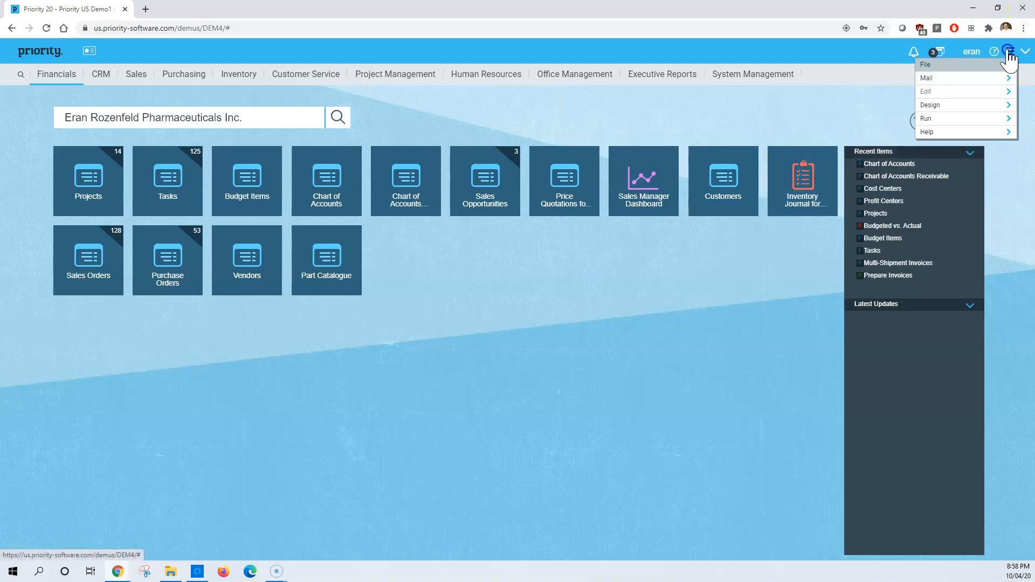
{"action": "left_click", "coordinate": [927, 67]}
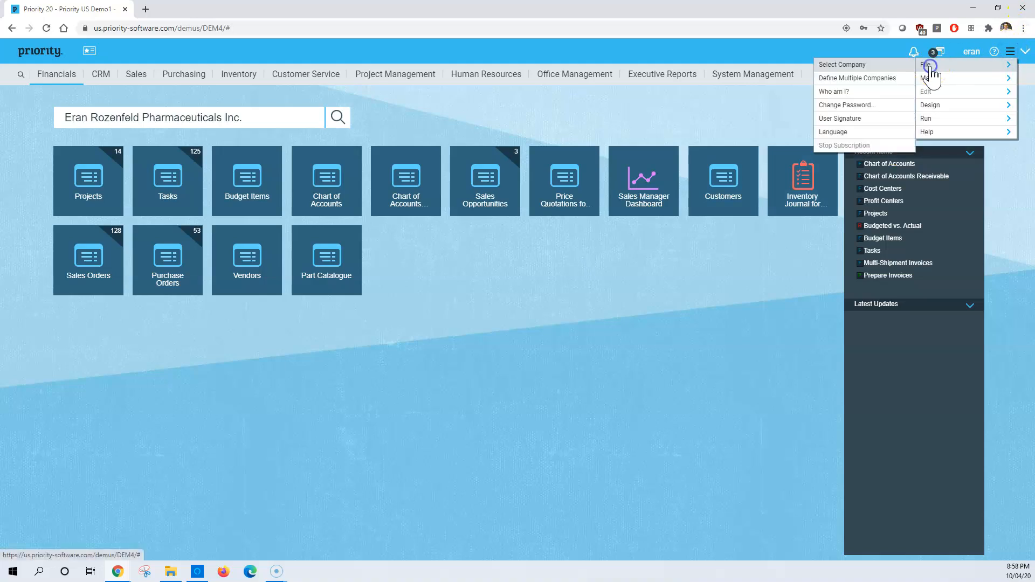
{"action": "left_click", "coordinate": [865, 79]}
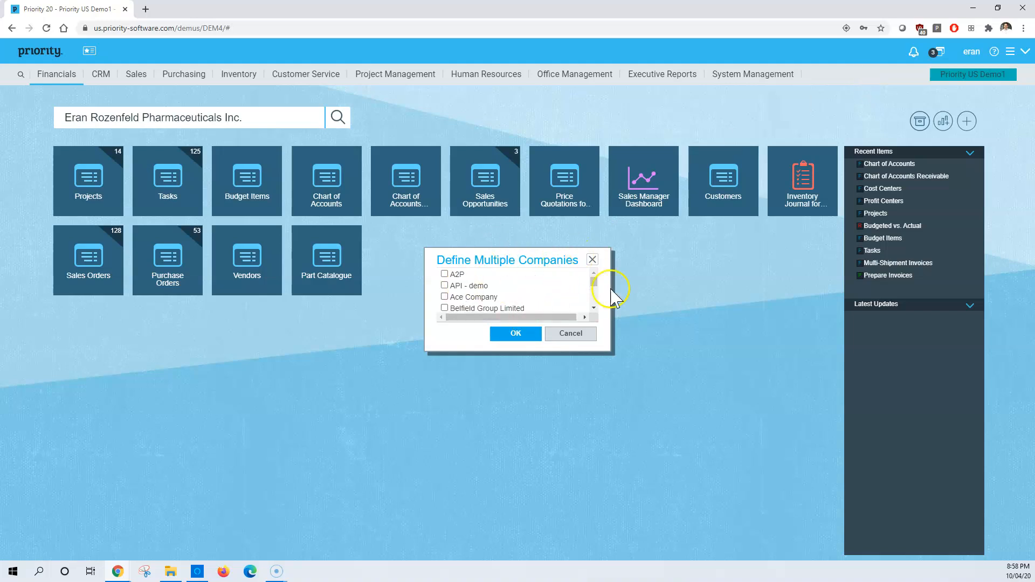
{"action": "left_click", "coordinate": [594, 300]}
{"action": "left_click", "coordinate": [576, 330]}
{"action": "left_click", "coordinate": [23, 562]}
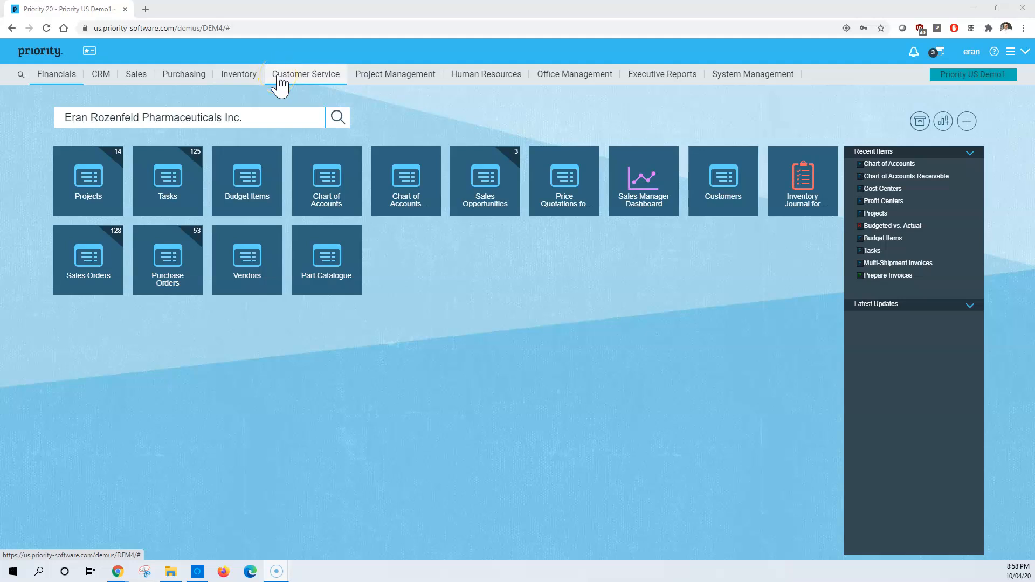
Step: Look over the vendor and purchase order options in Purchasing and open the Purchase Orders form
{"action": "left_click", "coordinate": [181, 78]}
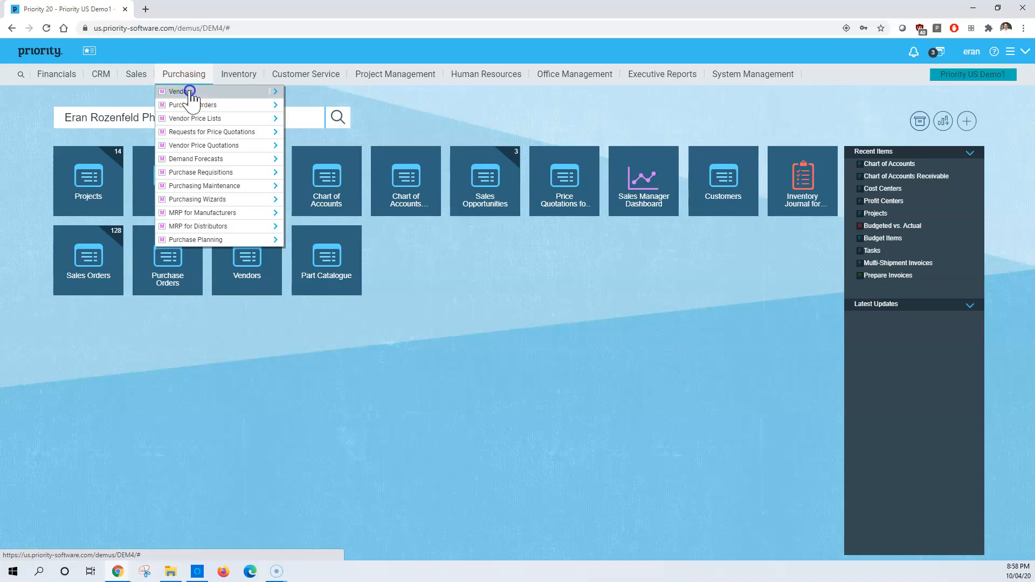
{"action": "left_click", "coordinate": [189, 91]}
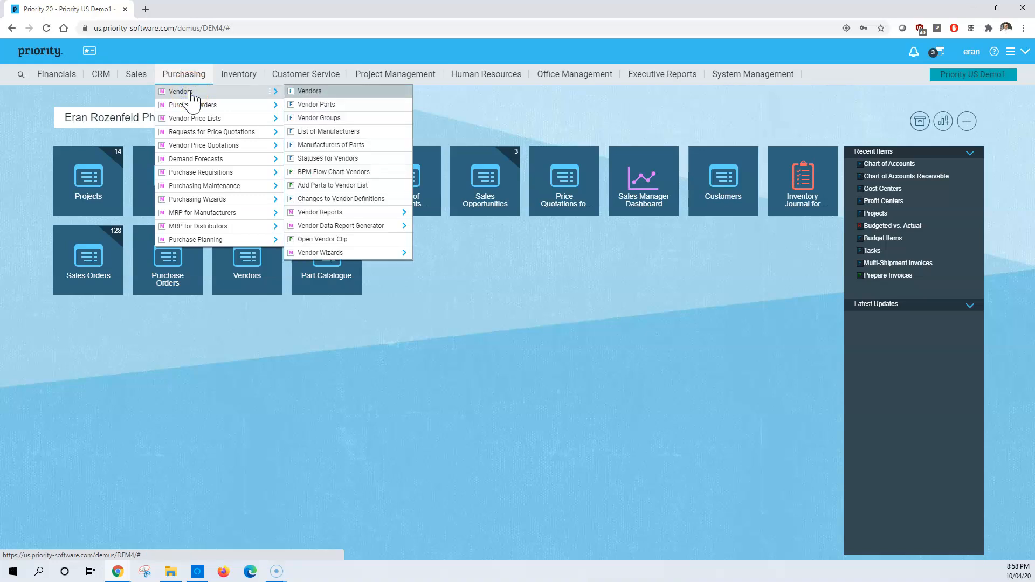
{"action": "left_click", "coordinate": [214, 105]}
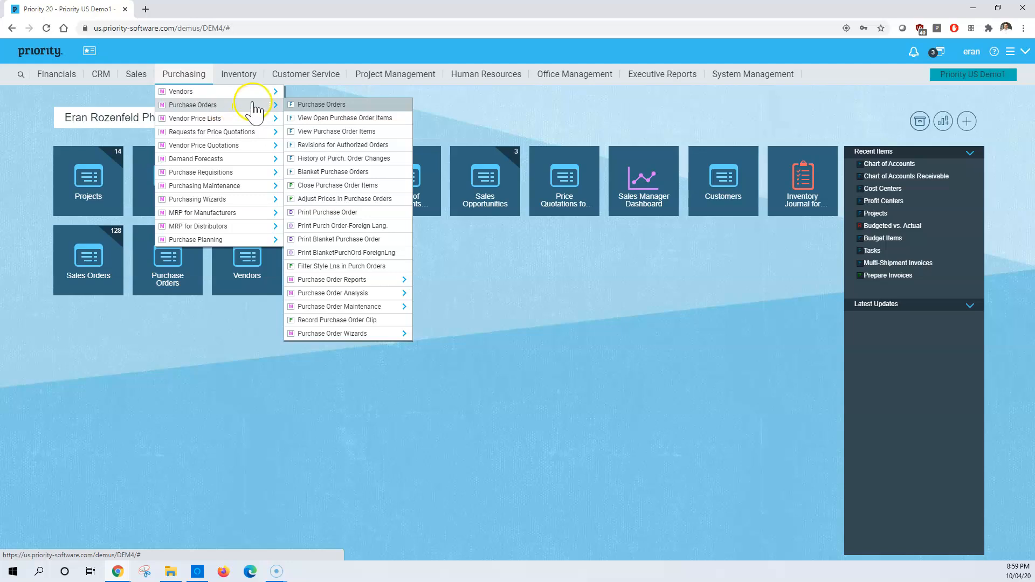
{"action": "left_click", "coordinate": [271, 110]}
{"action": "left_click", "coordinate": [231, 99]}
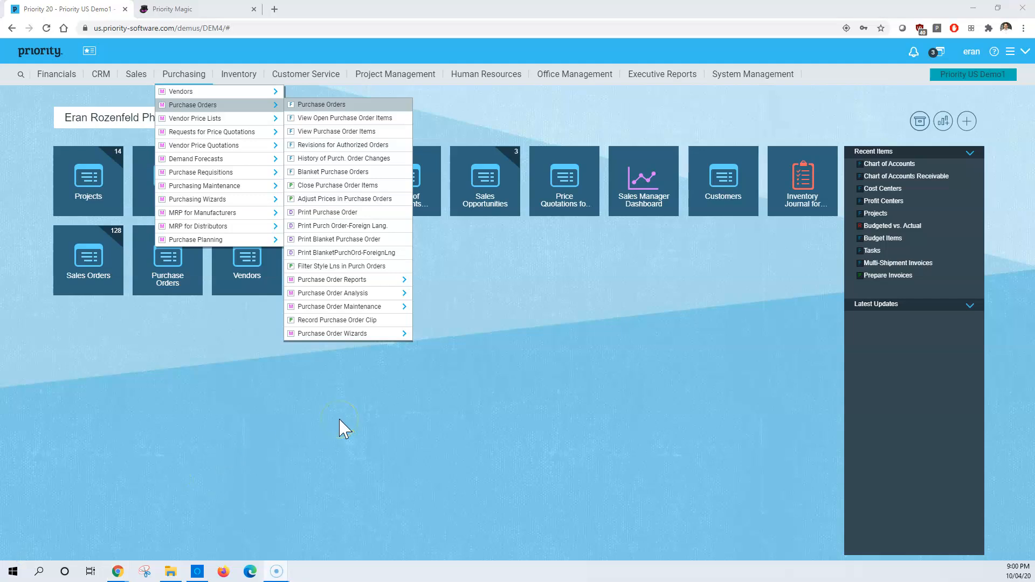
{"action": "left_click", "coordinate": [318, 105]}
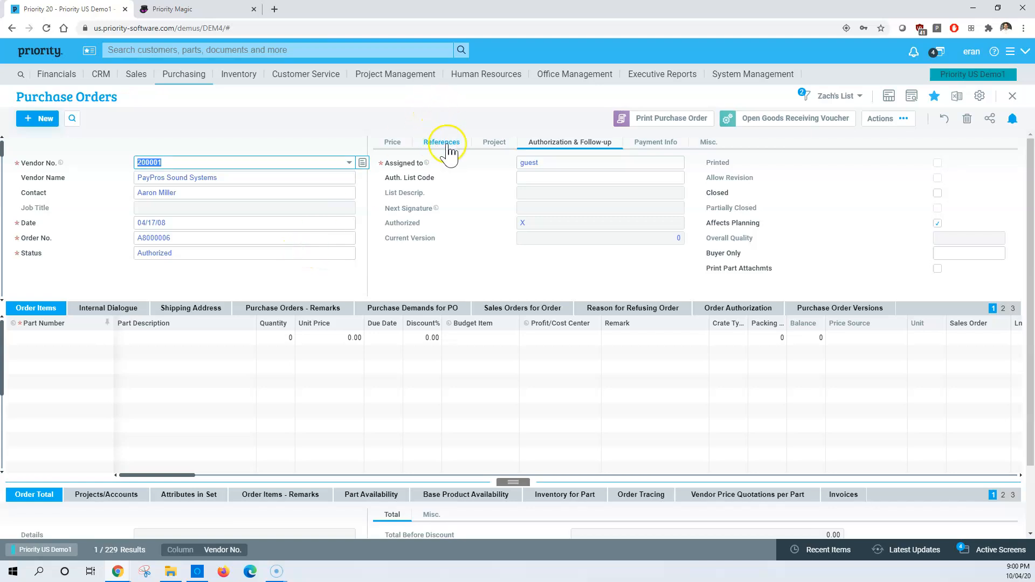
Step: Open the authorizer lists from the purchase order's Auth. List Code and examine the authorizers and starting amounts of list 001
{"action": "left_click", "coordinate": [548, 167]}
{"action": "left_click", "coordinate": [544, 179]}
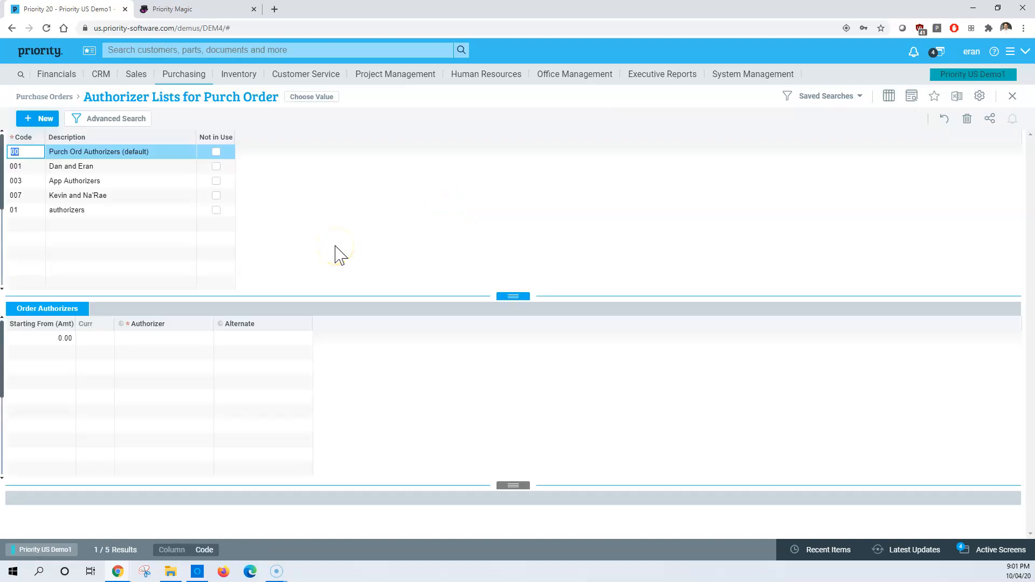
{"action": "key", "text": "Down"}
{"action": "key", "text": "Down"}
{"action": "key", "text": "Up"}
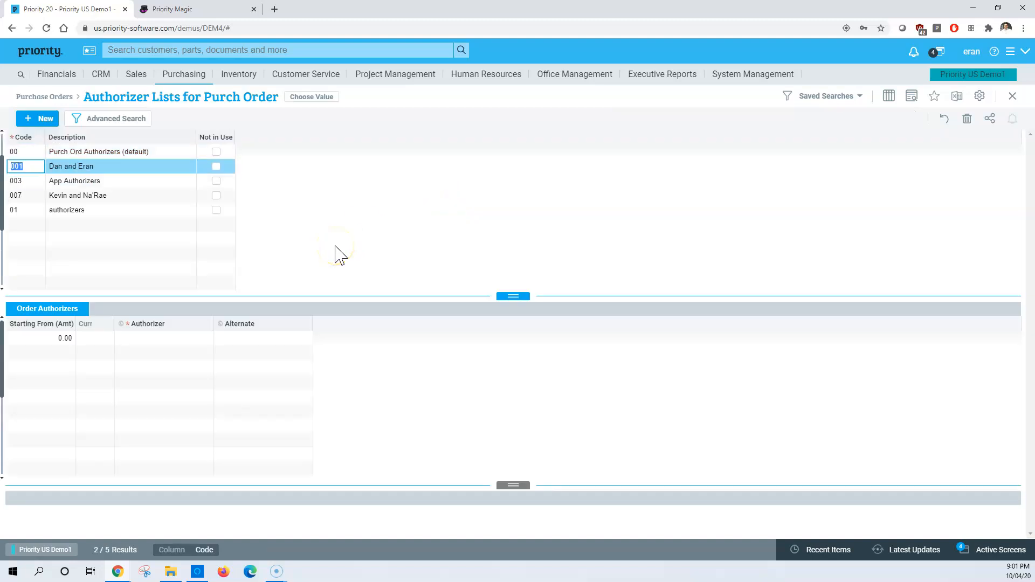
{"action": "key", "text": "Tab"}
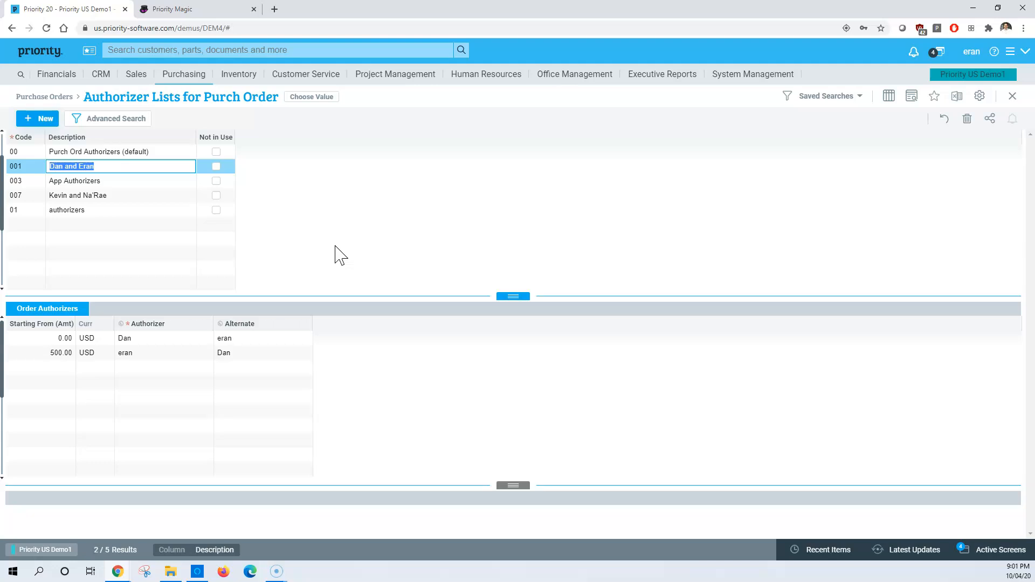
{"action": "left_click", "coordinate": [133, 339]}
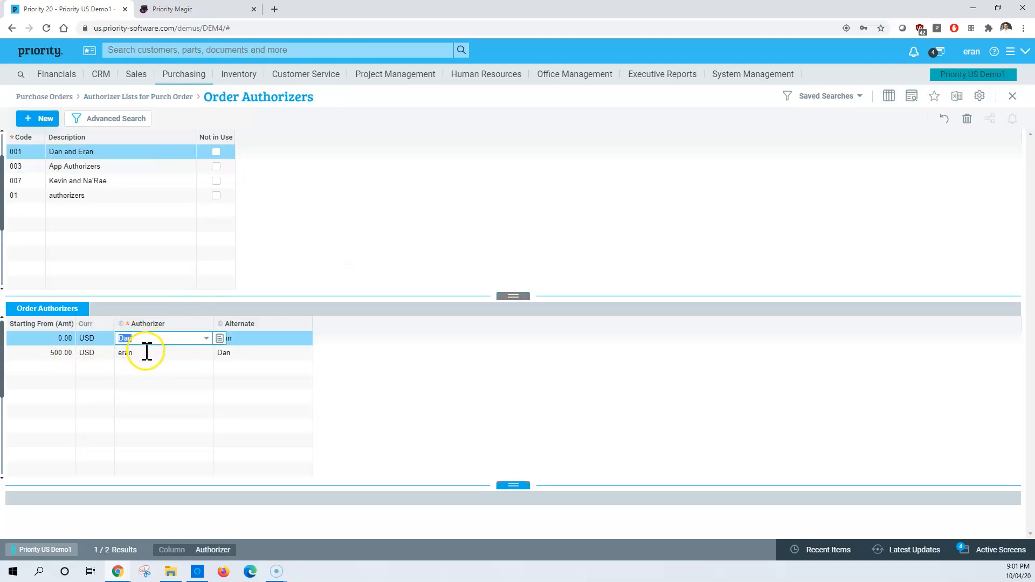
{"action": "left_click", "coordinate": [149, 353]}
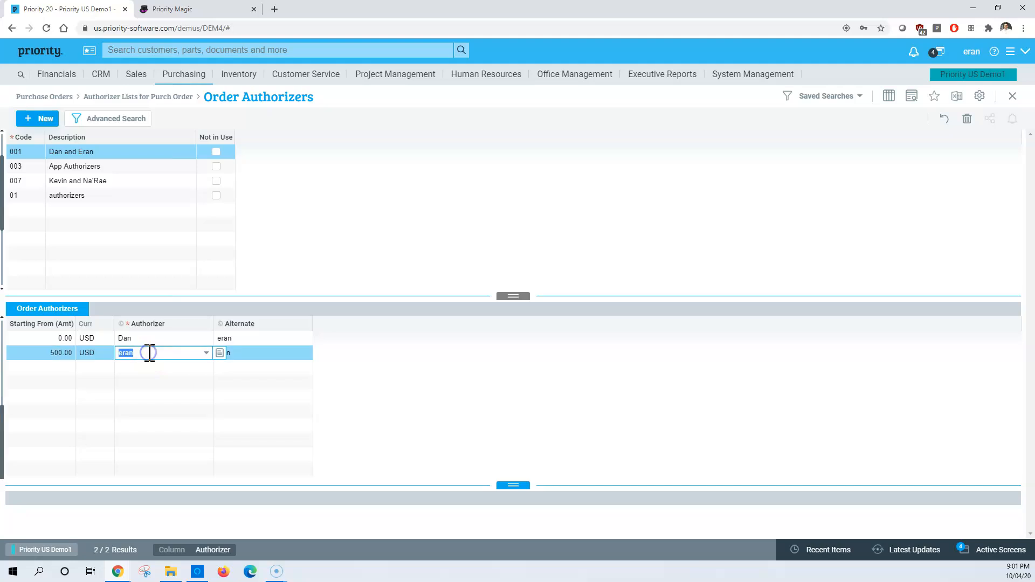
Step: Check the alternate authorizer in list 001, then leave the authorizer lists and purchase order for the home page
{"action": "left_click", "coordinate": [241, 352]}
{"action": "key", "text": "Escape"}
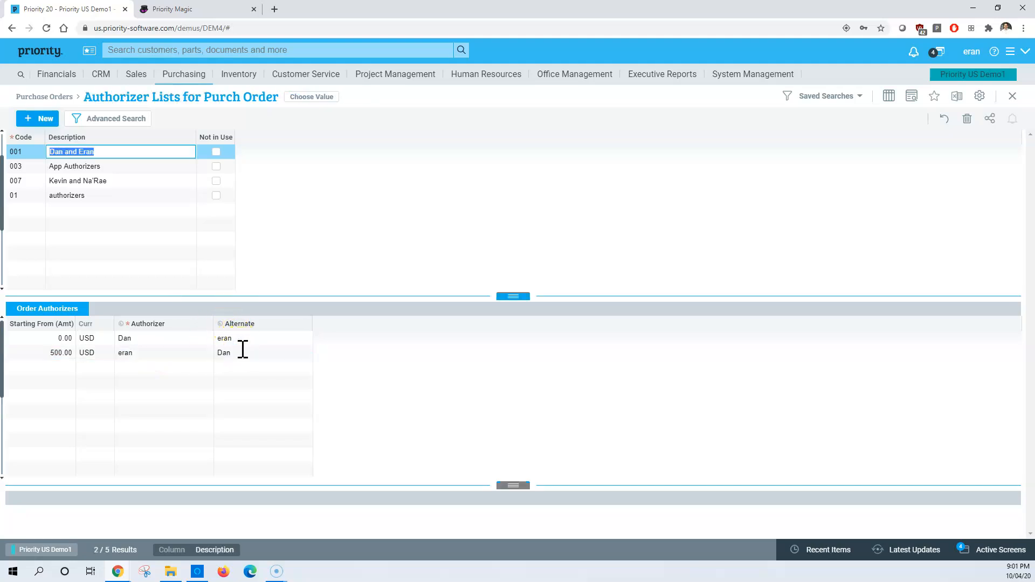
{"action": "key", "text": "Escape"}
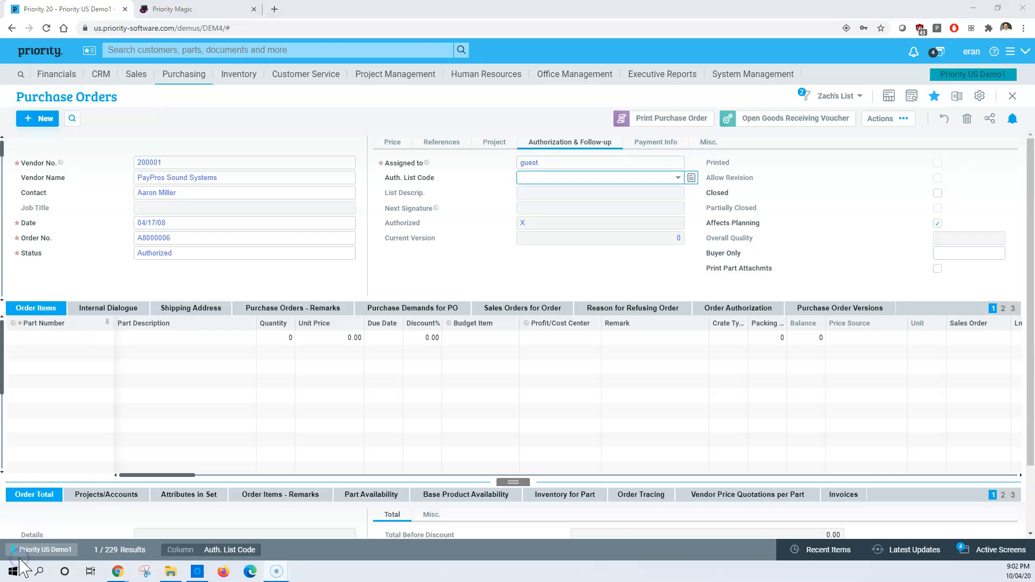
{"action": "left_click", "coordinate": [36, 53]}
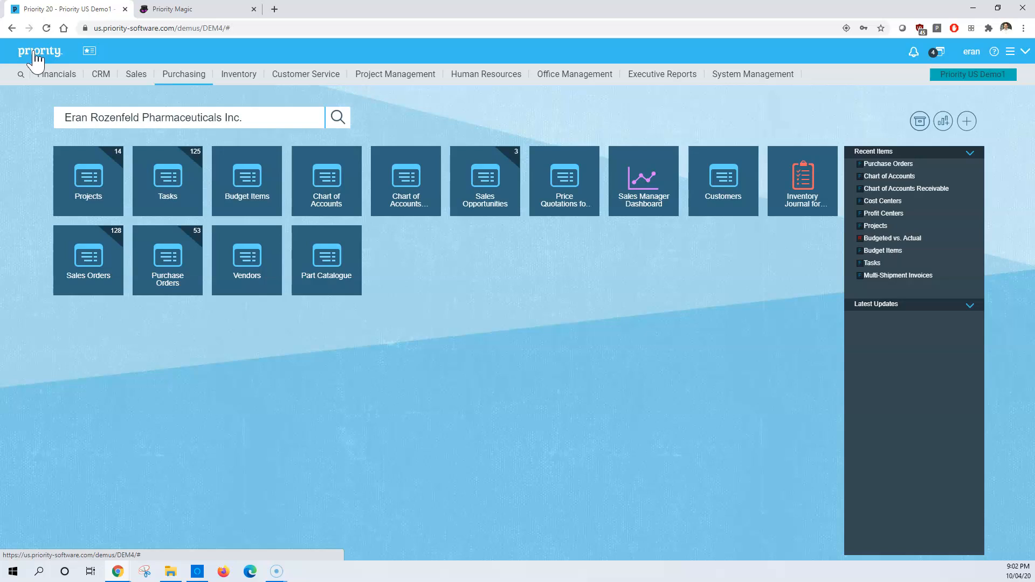
Step: Switch to the Priority Magic vendor portal and look over its dashboard and purchase orders list
{"action": "left_click", "coordinate": [191, 9]}
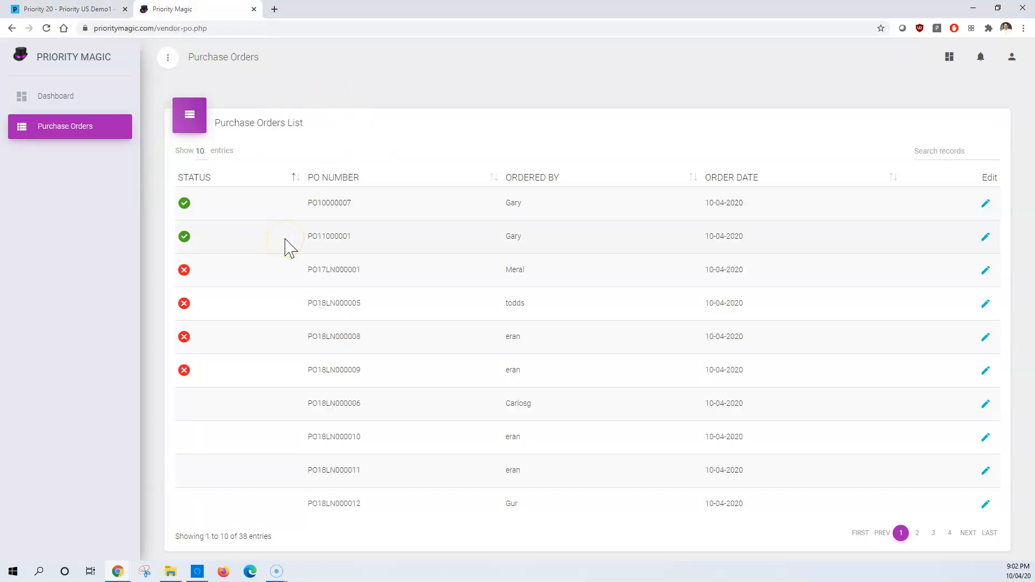
{"action": "left_click", "coordinate": [56, 100]}
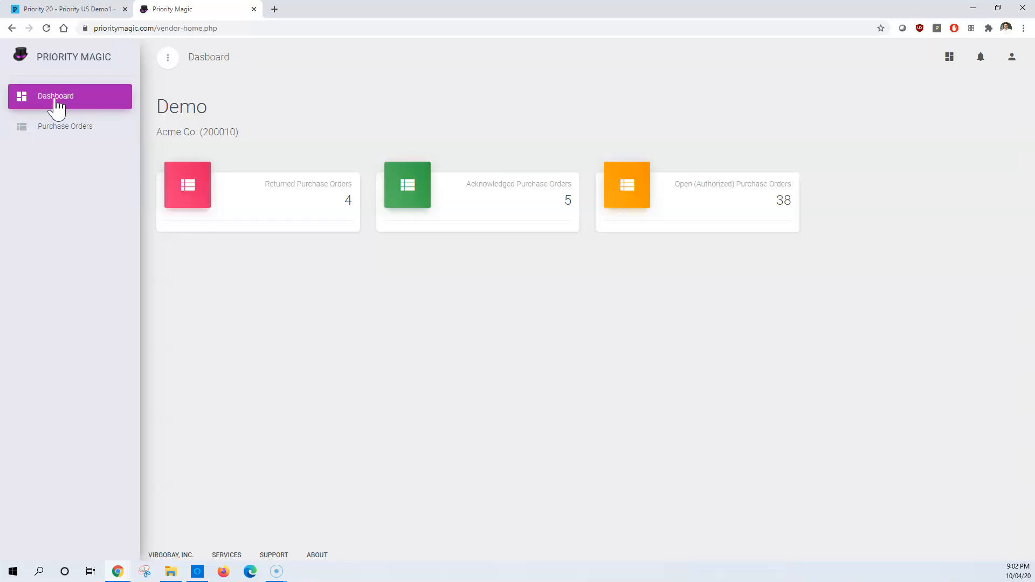
{"action": "left_click", "coordinate": [61, 130]}
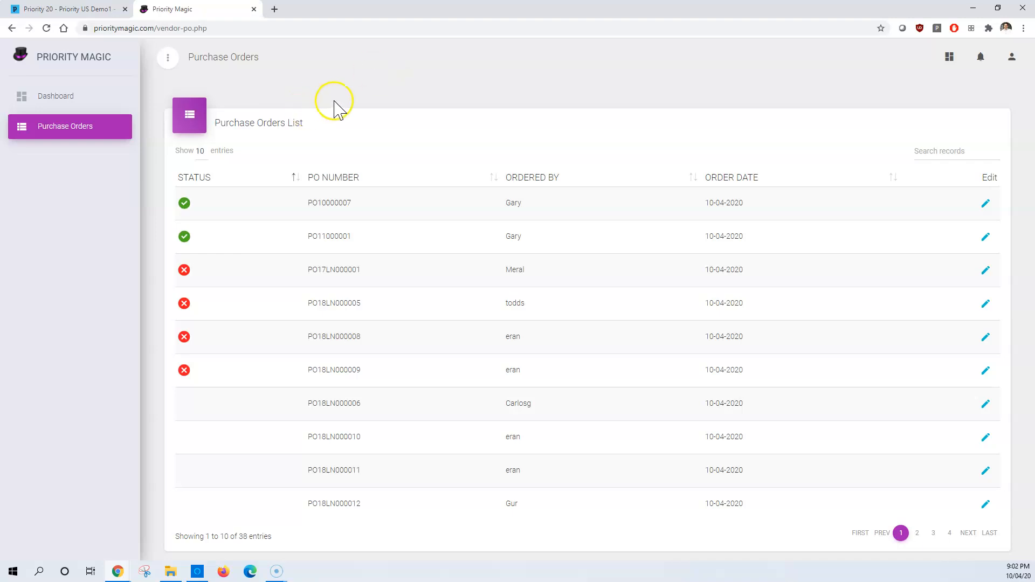
{"action": "left_click", "coordinate": [24, 554]}
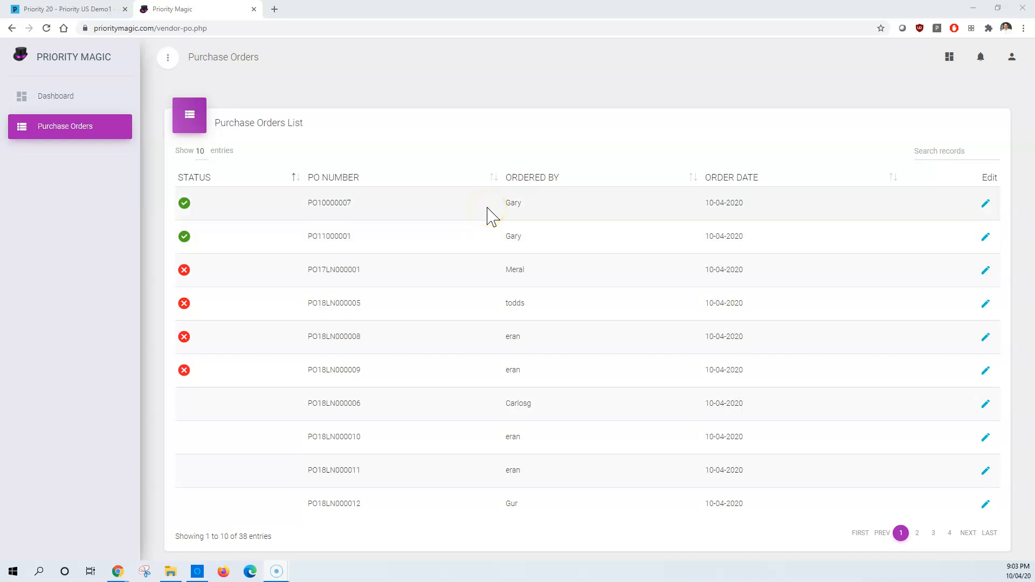
Step: Open the first purchase order in the list for editing and examine its acknowledge and return options and previous notes
{"action": "left_click", "coordinate": [382, 203]}
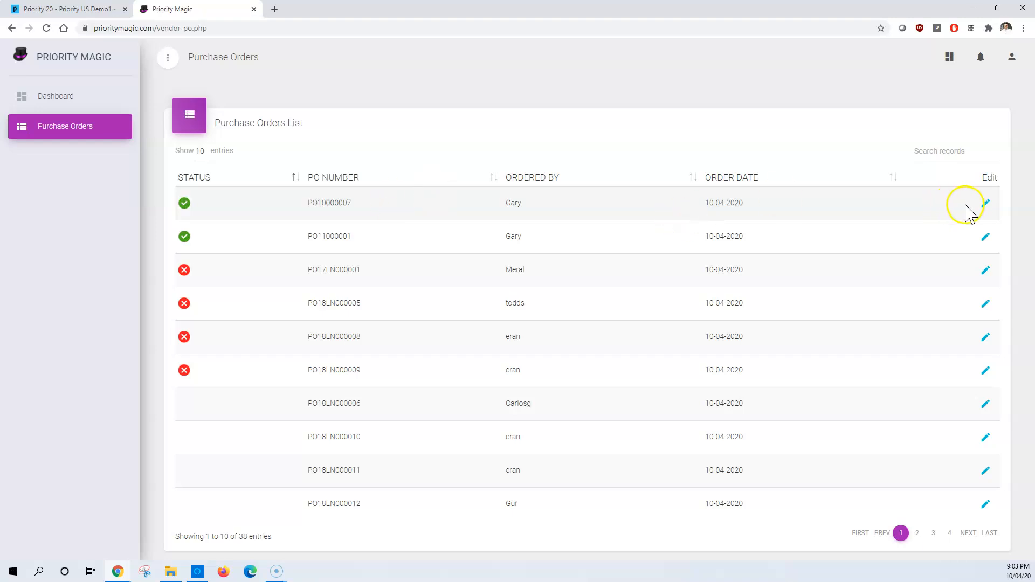
{"action": "left_click", "coordinate": [988, 210]}
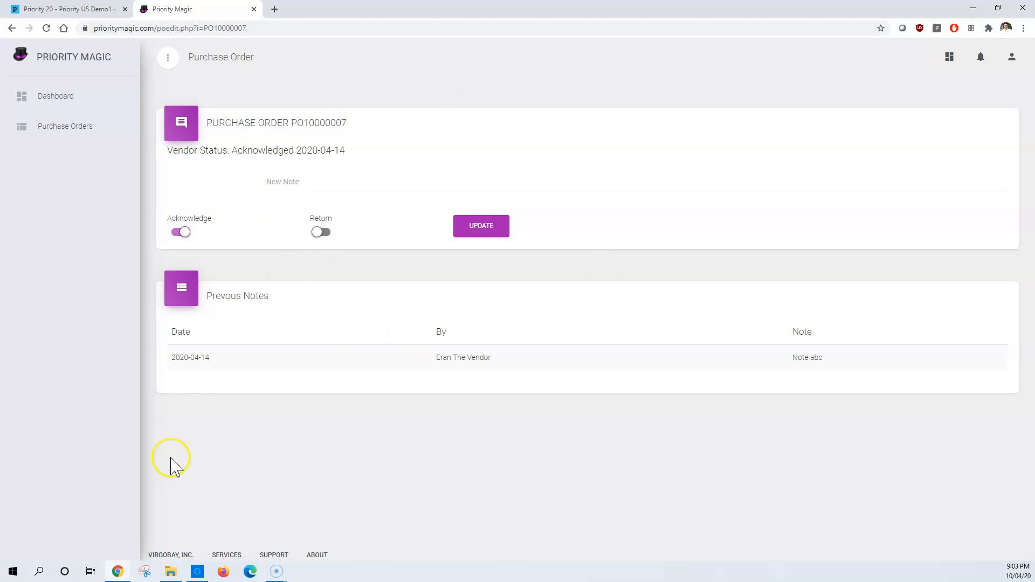
{"action": "left_click", "coordinate": [20, 557]}
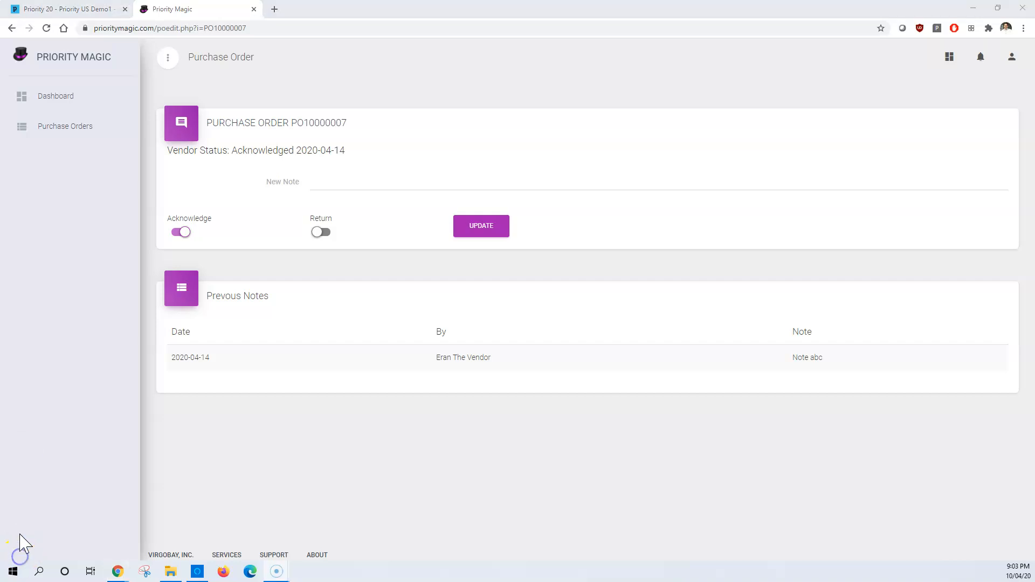
Step: Switch back to Priority and look over the Purchasing options for vendors, requests for price quotations, vendor price quotations and vendor price lists
{"action": "left_click", "coordinate": [76, 8]}
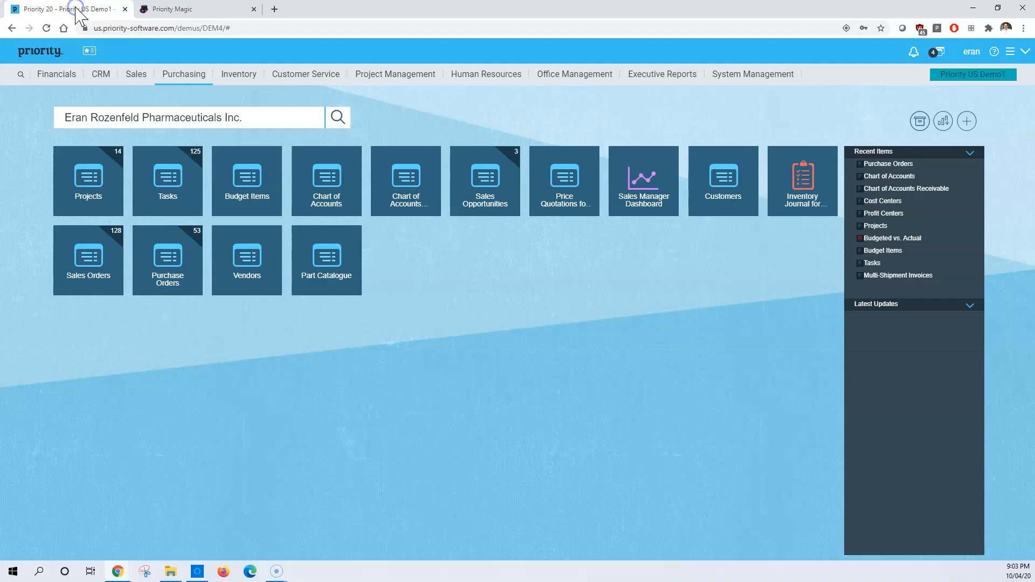
{"action": "left_click", "coordinate": [183, 73]}
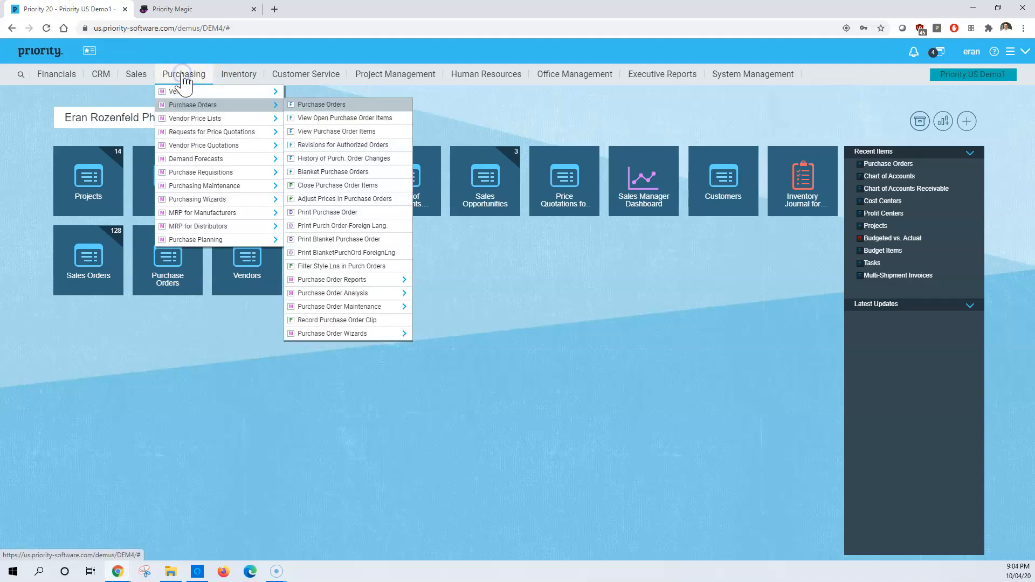
{"action": "left_click", "coordinate": [232, 93]}
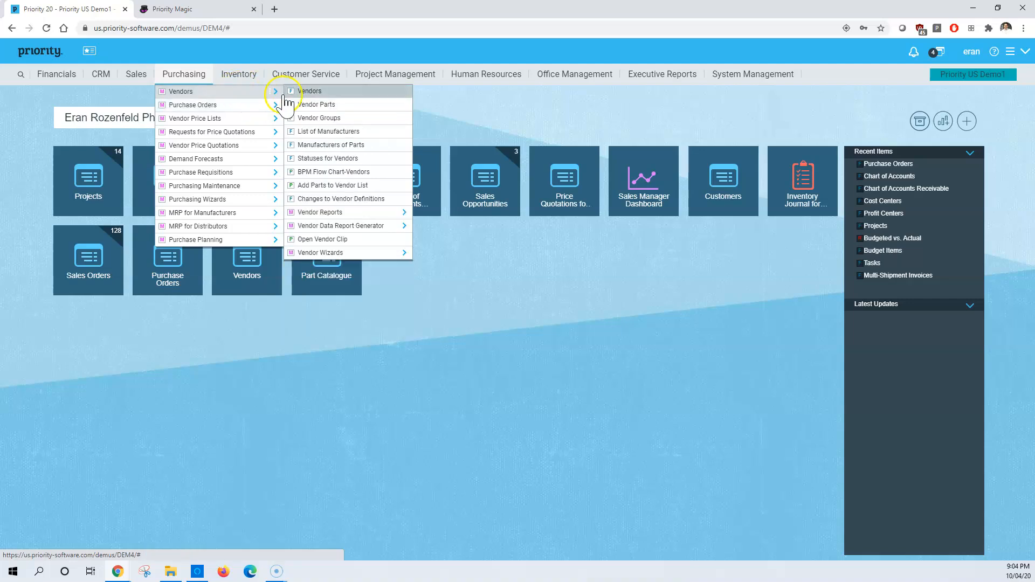
{"action": "left_click", "coordinate": [202, 109]}
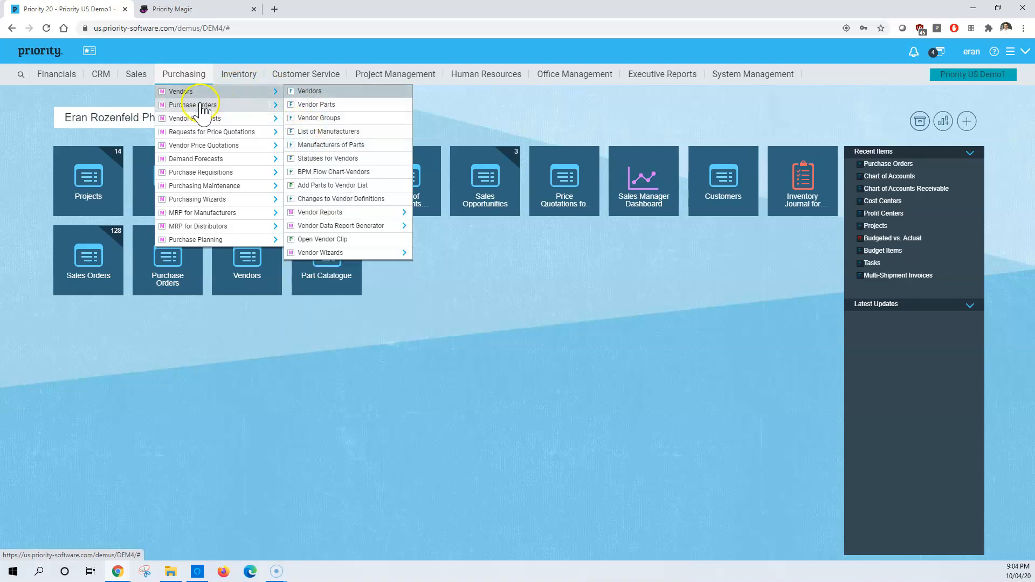
{"action": "left_click", "coordinate": [215, 135]}
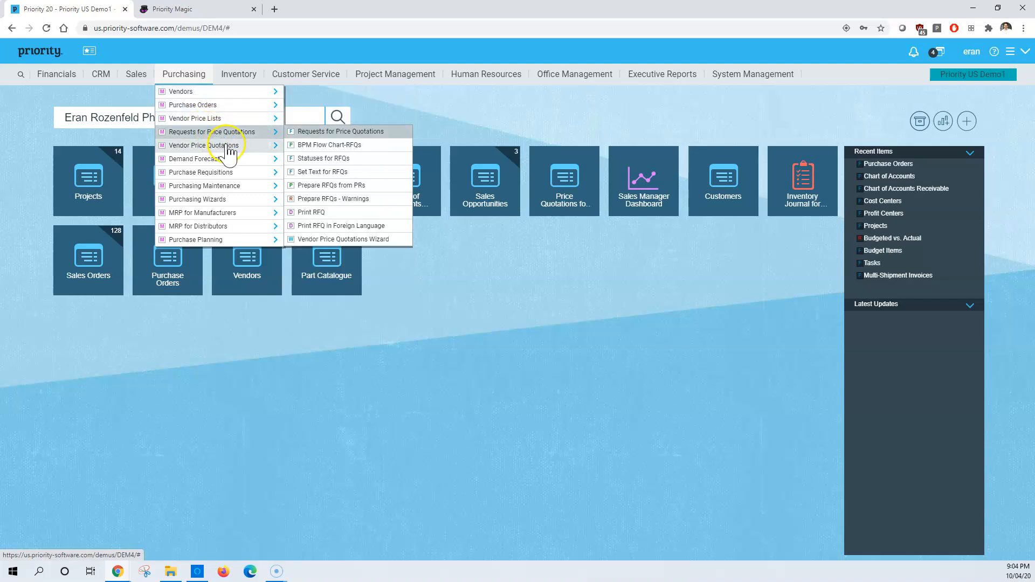
{"action": "left_click", "coordinate": [230, 145]}
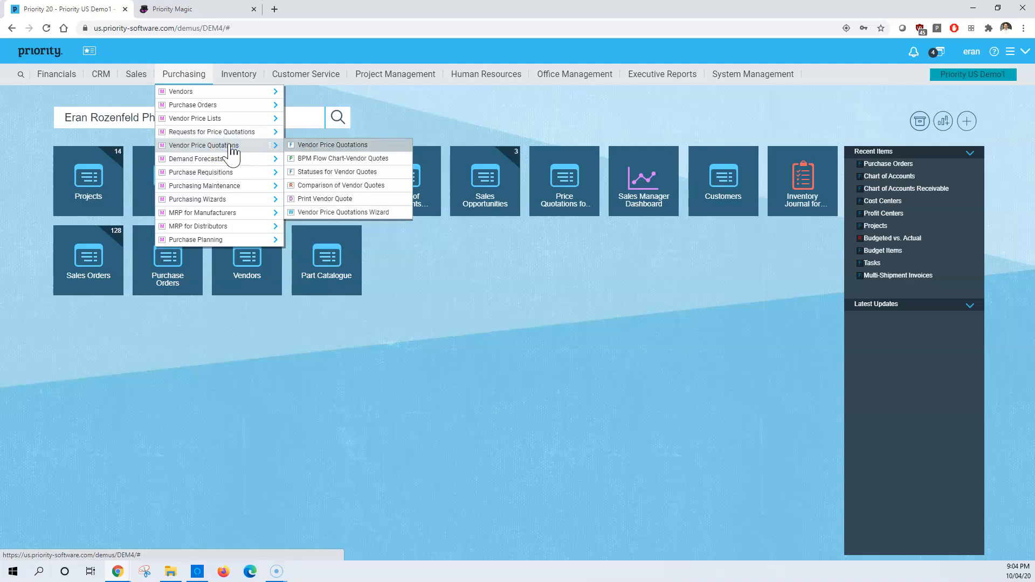
{"action": "left_click", "coordinate": [226, 117]}
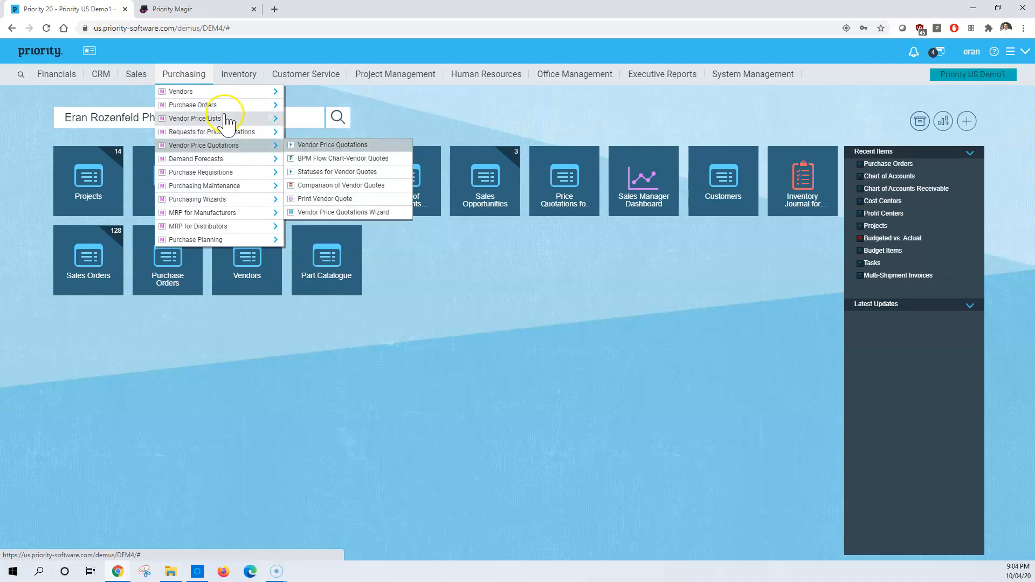
{"action": "left_click", "coordinate": [225, 147]}
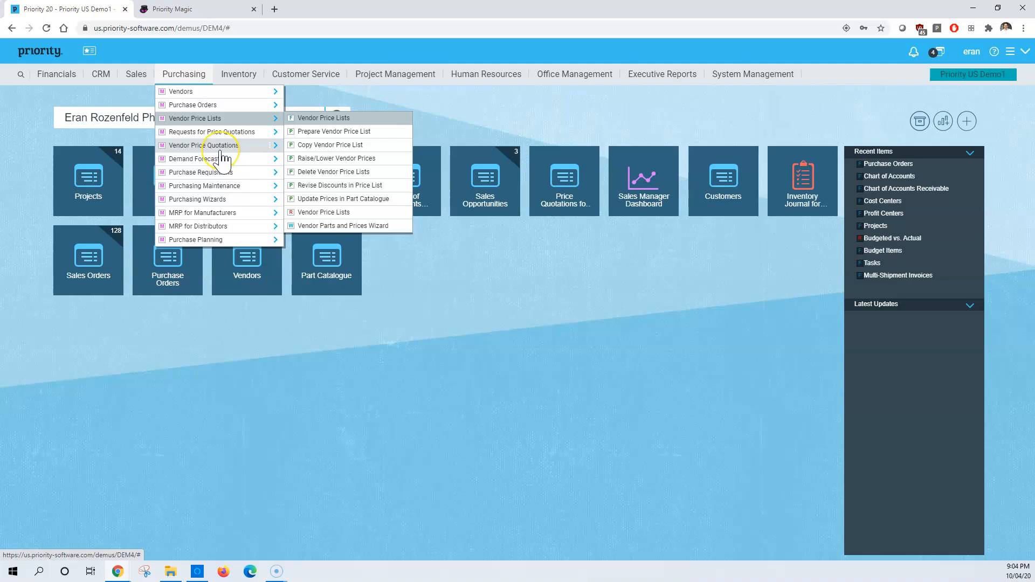
Step: Examine the options available for purchase requisitions and the reports offered for purchase orders in Purchasing
{"action": "left_click", "coordinate": [213, 172]}
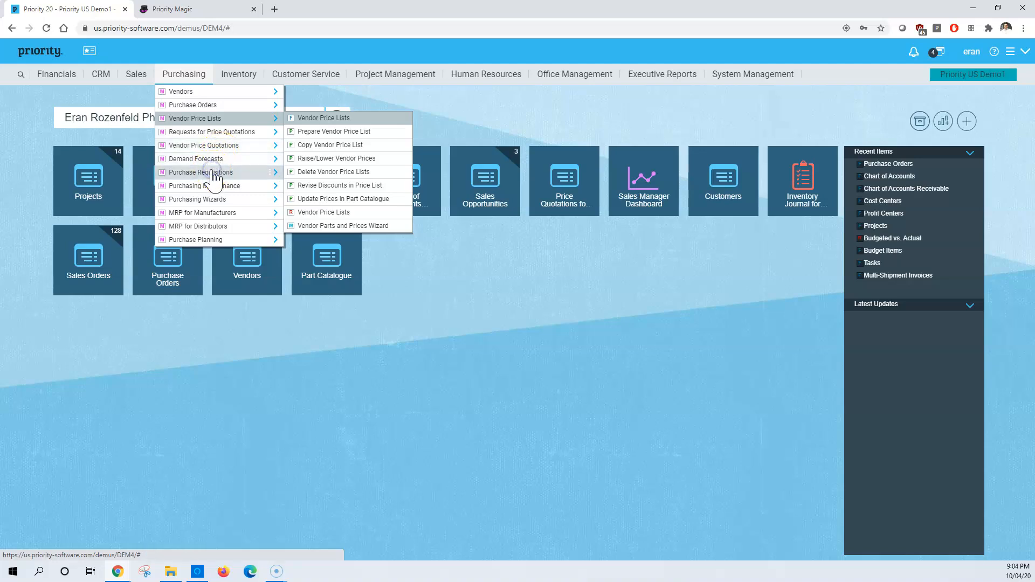
{"action": "left_click", "coordinate": [214, 173]}
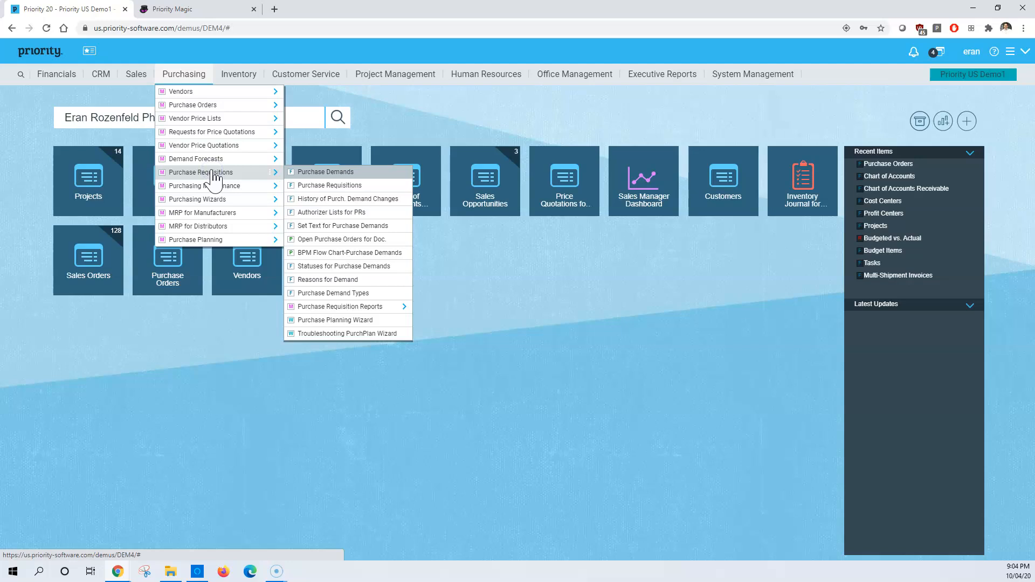
{"action": "left_click", "coordinate": [269, 183]}
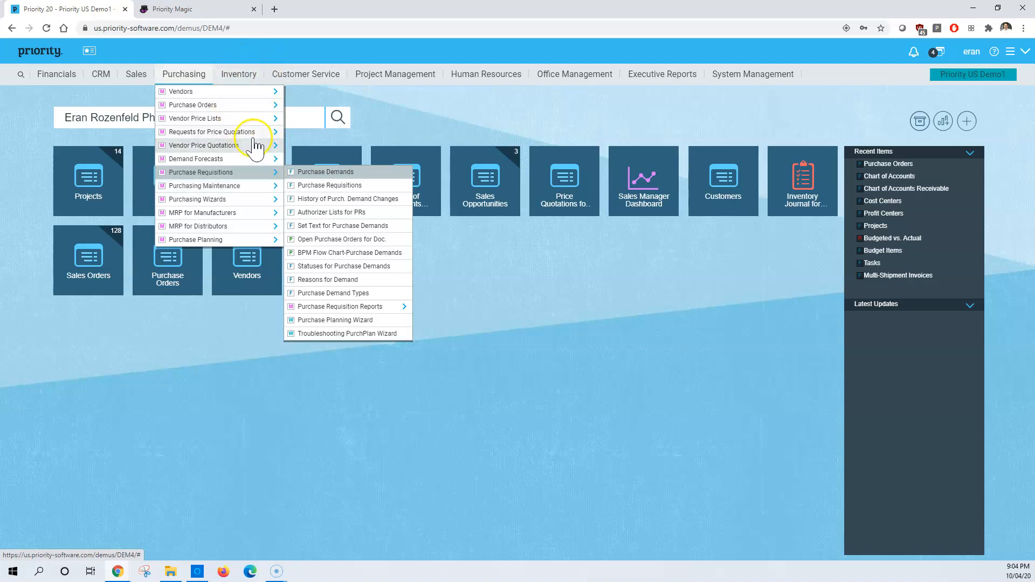
{"action": "left_click", "coordinate": [228, 105]}
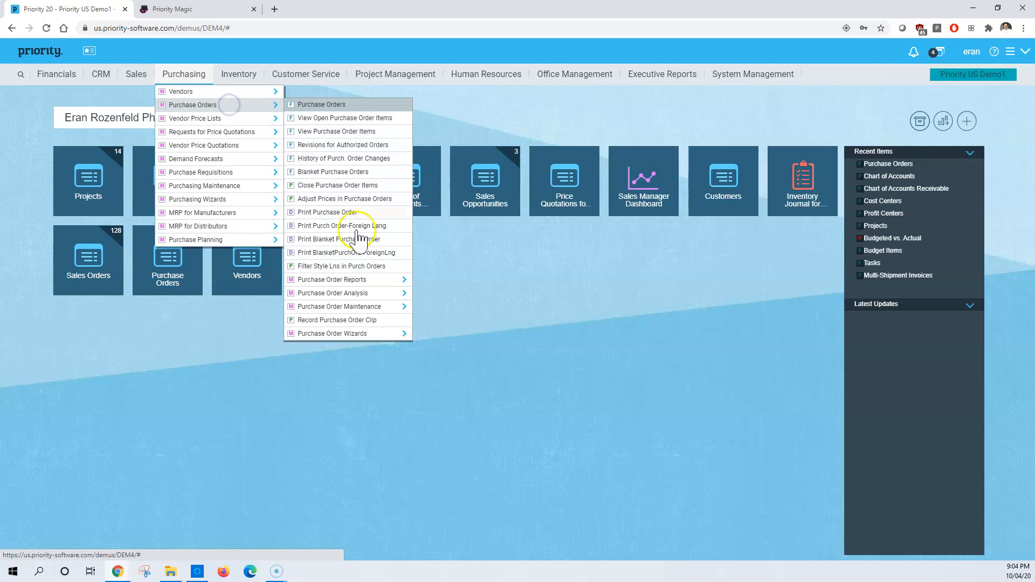
{"action": "left_click", "coordinate": [347, 281]}
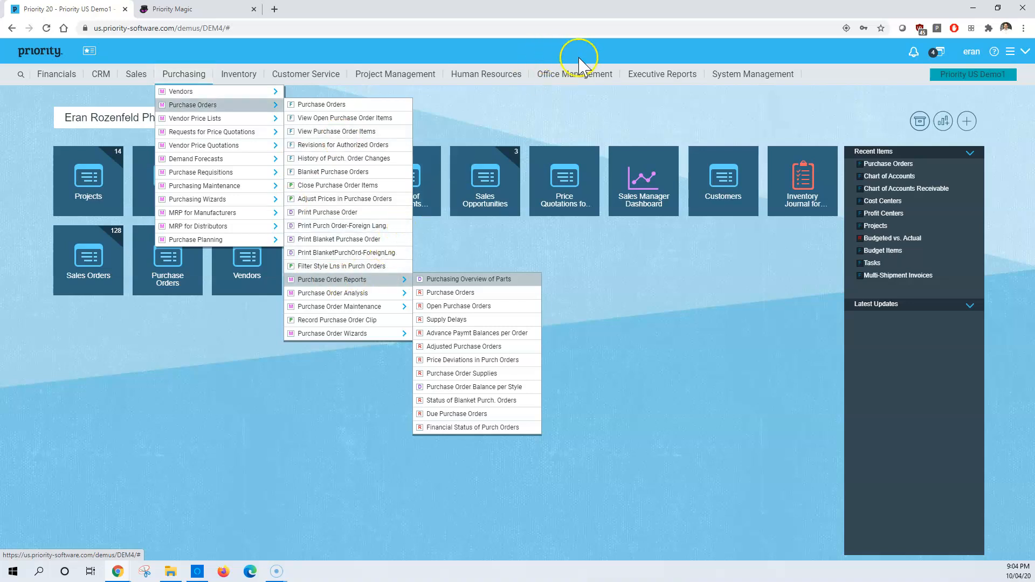
Step: Open the Vendor Dashboard from the purchasing executive reports
{"action": "left_click", "coordinate": [671, 77]}
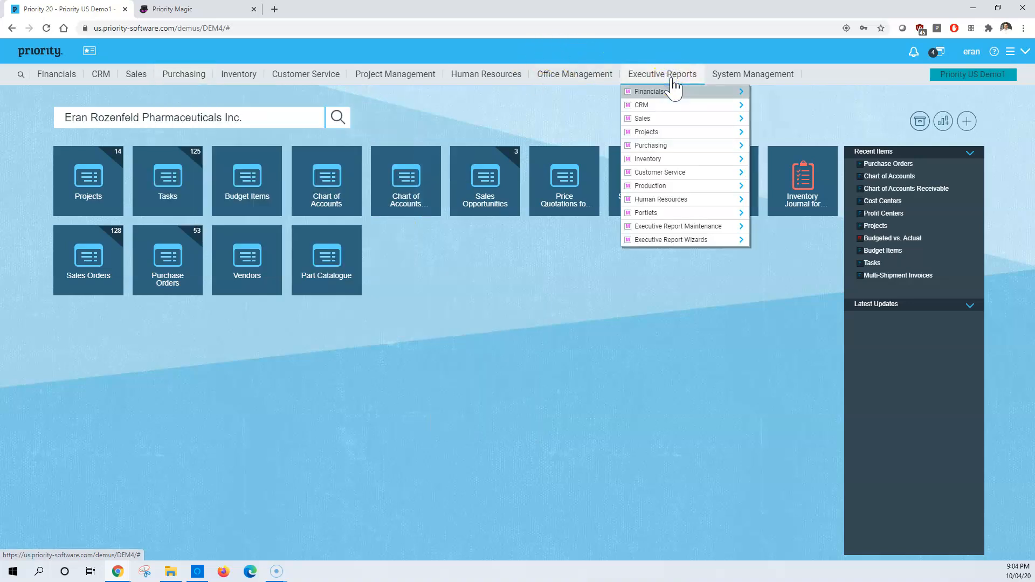
{"action": "left_click", "coordinate": [674, 150]}
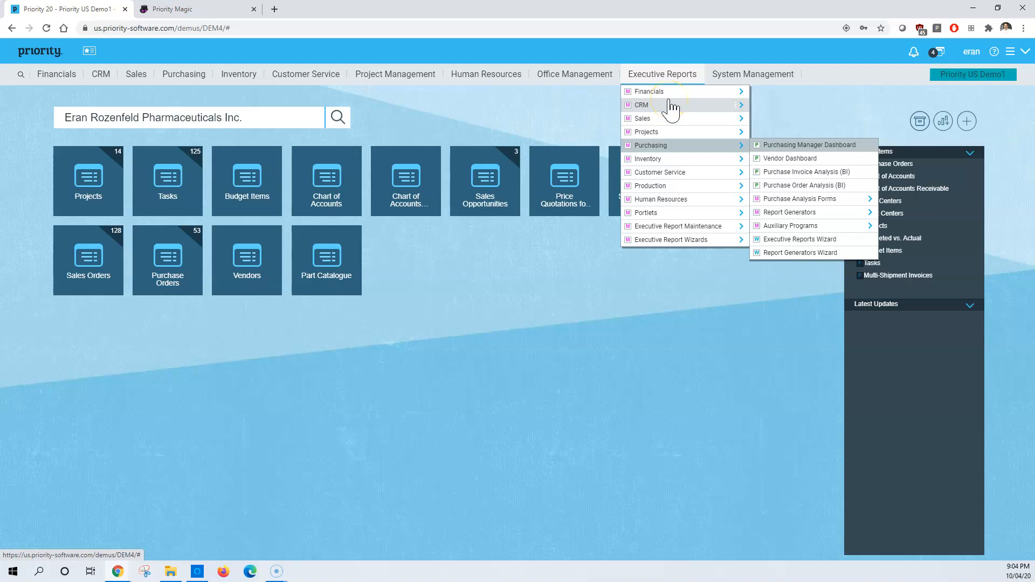
{"action": "left_click", "coordinate": [801, 162]}
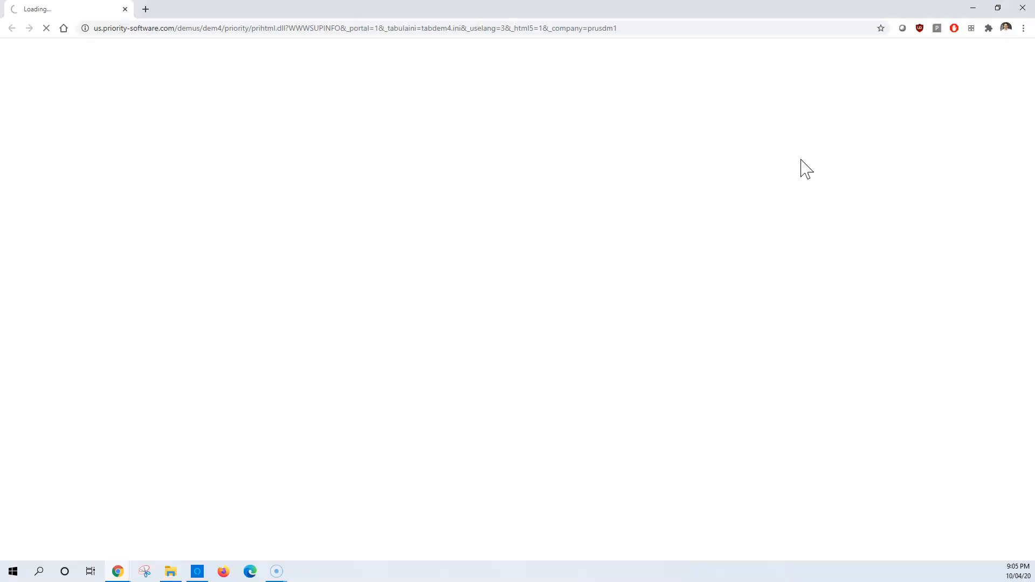
{"action": "left_click", "coordinate": [460, 179]}
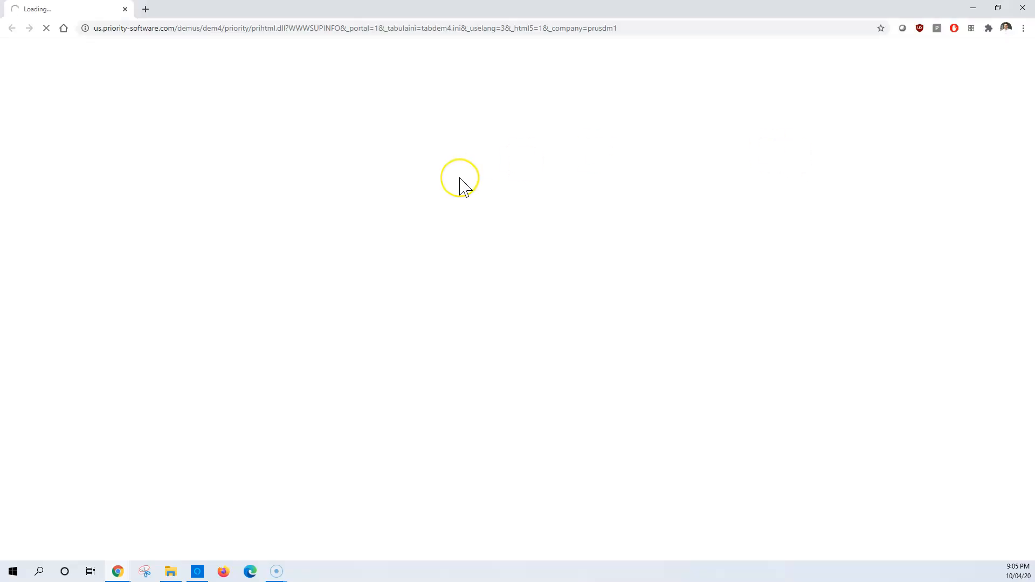